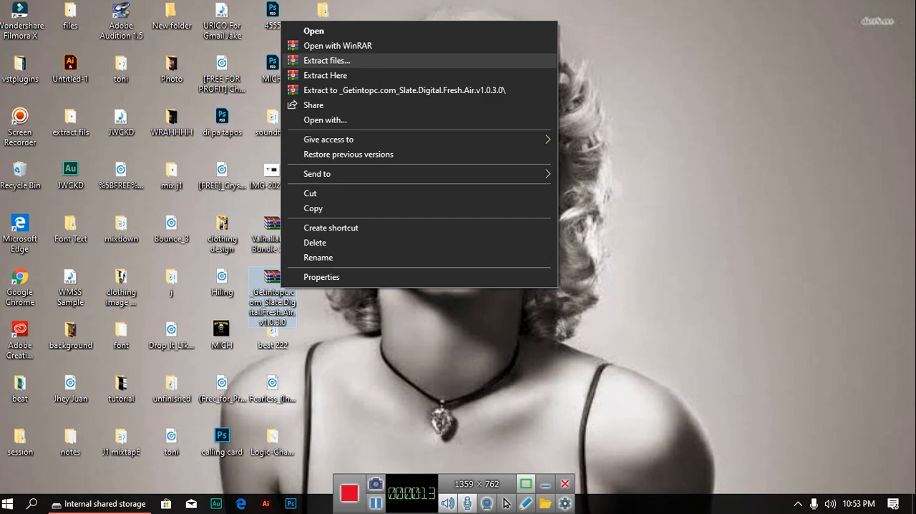
# Step: Extract the Slate.Digital.Fresh.Air.v1.0.3.0 archive to its desktop folder, entering the archive password and replacing all existing files
pyautogui.click(326, 61)
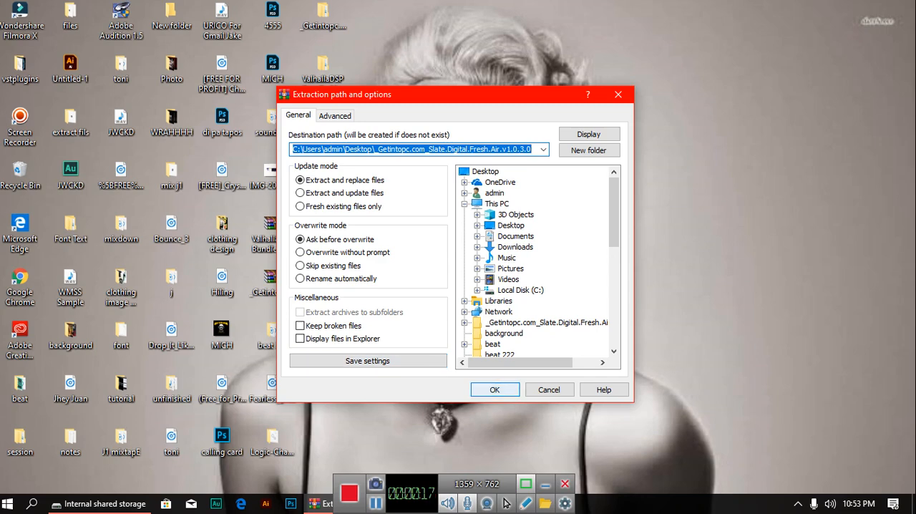
pyautogui.click(494, 389)
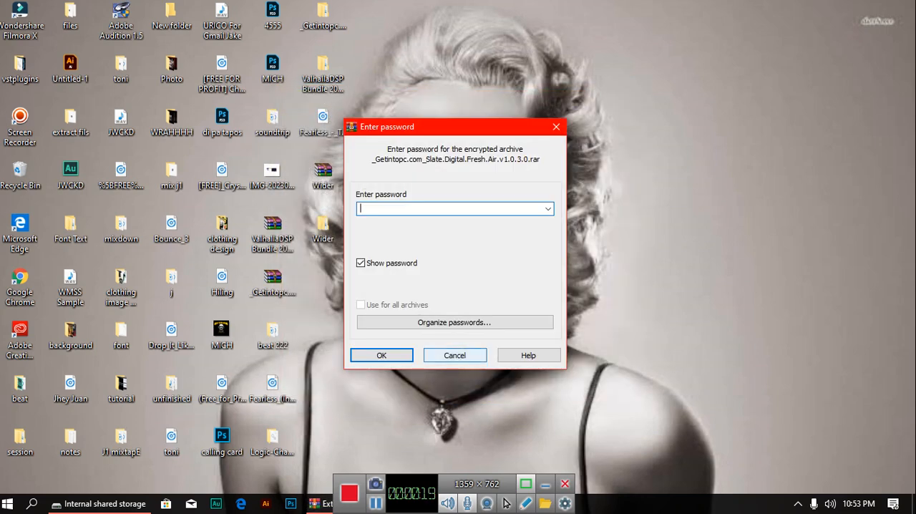
pyautogui.press('Return')
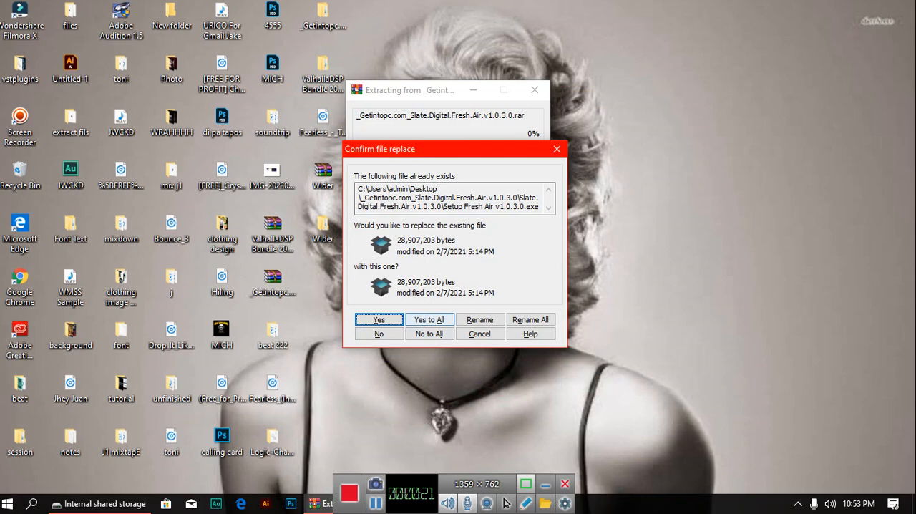
pyautogui.click(429, 319)
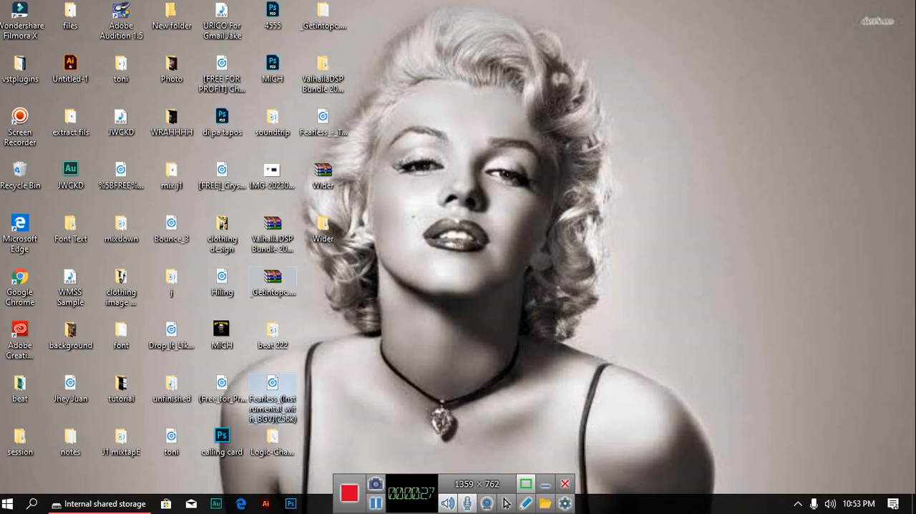
# Step: Open the extracted Slate.Digital.Fresh.Air.v1.0.3.0 folder, try to run Setup Fresh Air v1.0.3.0, and close the folder window
pyautogui.click(273, 282)
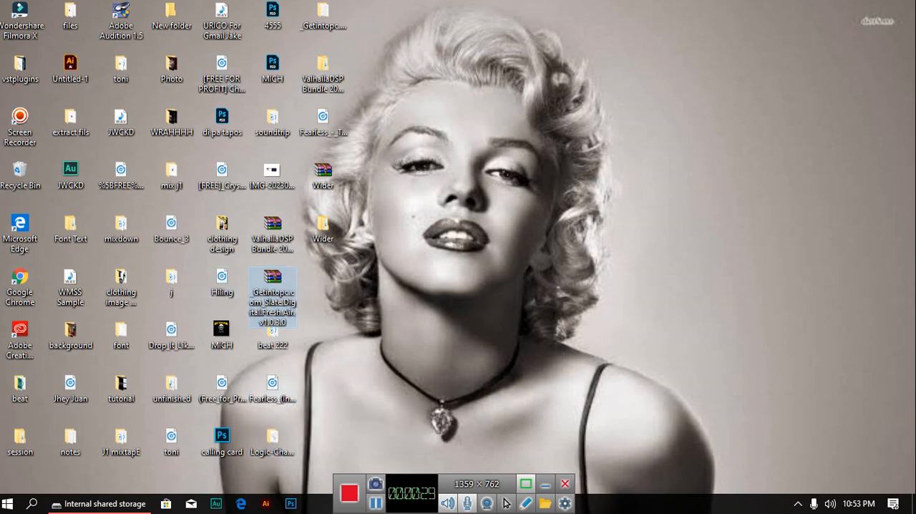
pyautogui.press('g')
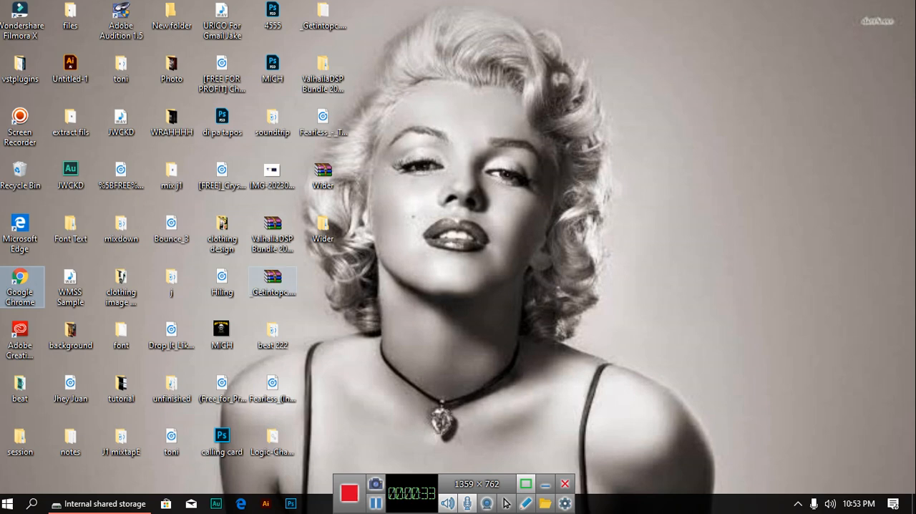
pyautogui.click(273, 282)
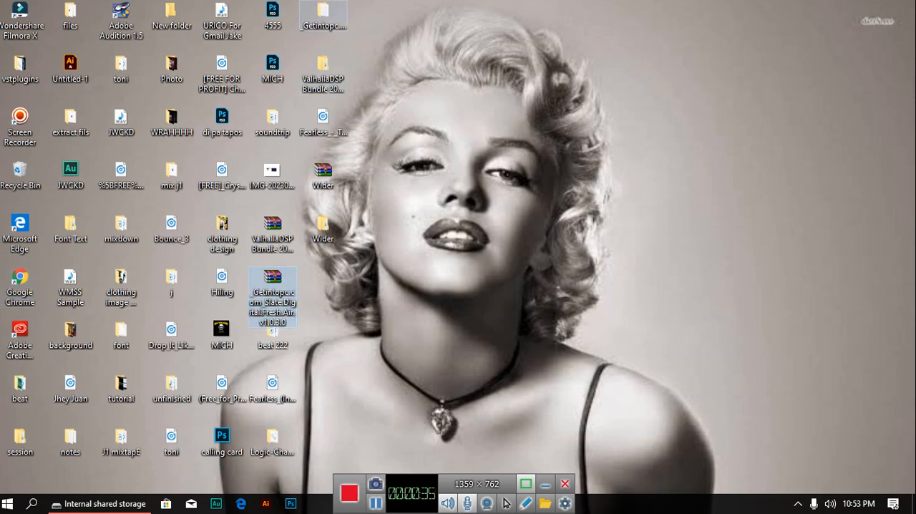
pyautogui.doubleClick(323, 18)
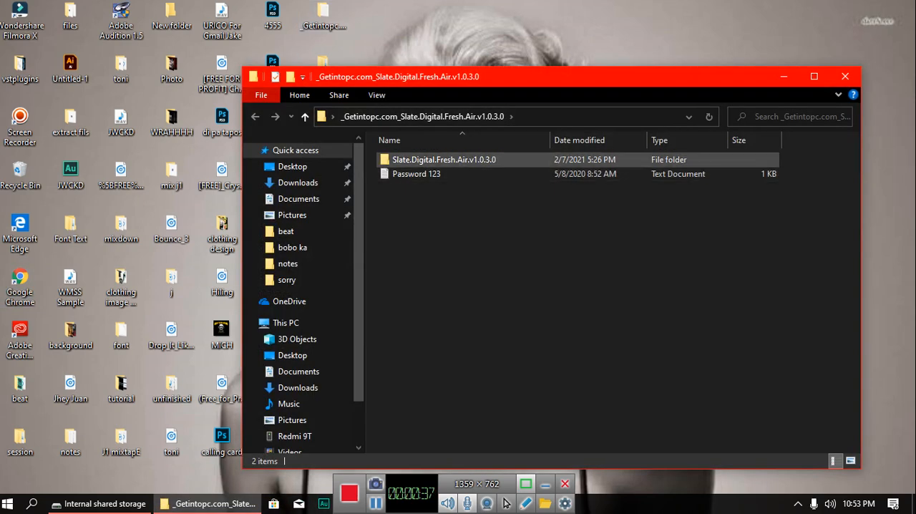
pyautogui.doubleClick(443, 160)
pyautogui.doubleClick(444, 160)
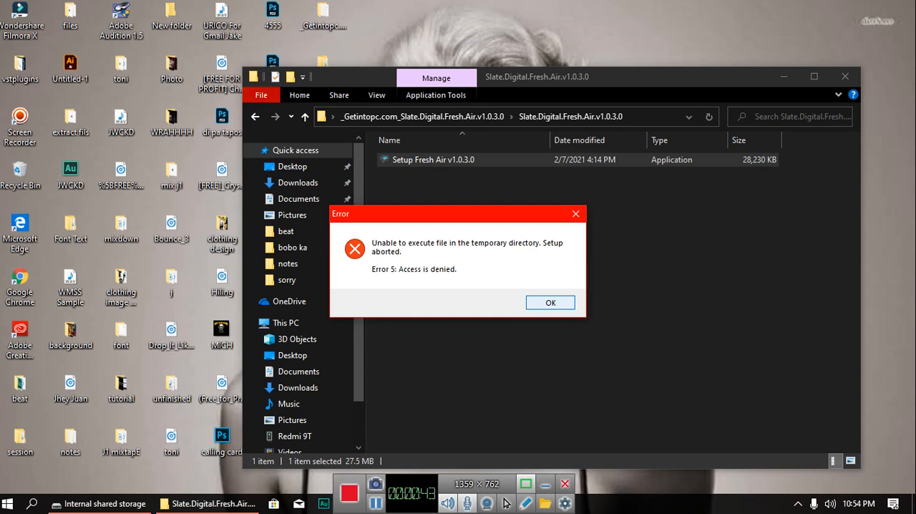
pyautogui.press('Return')
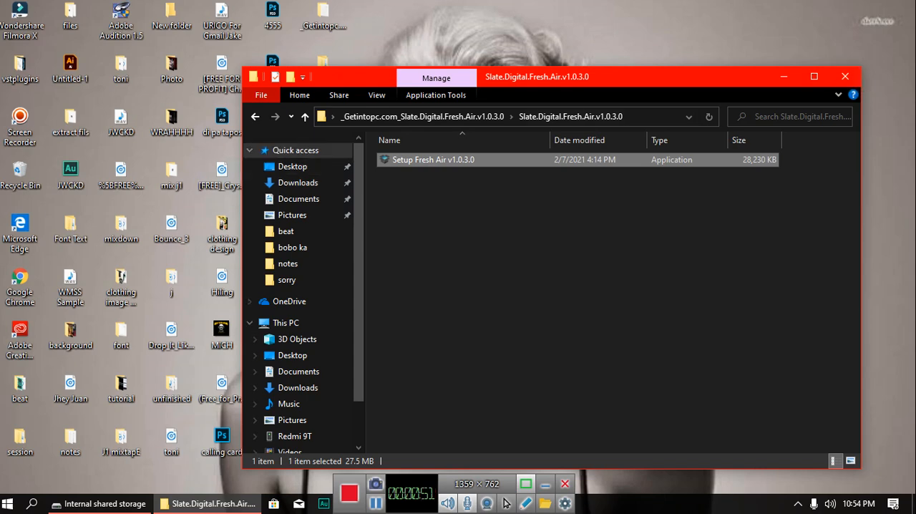
pyautogui.click(846, 77)
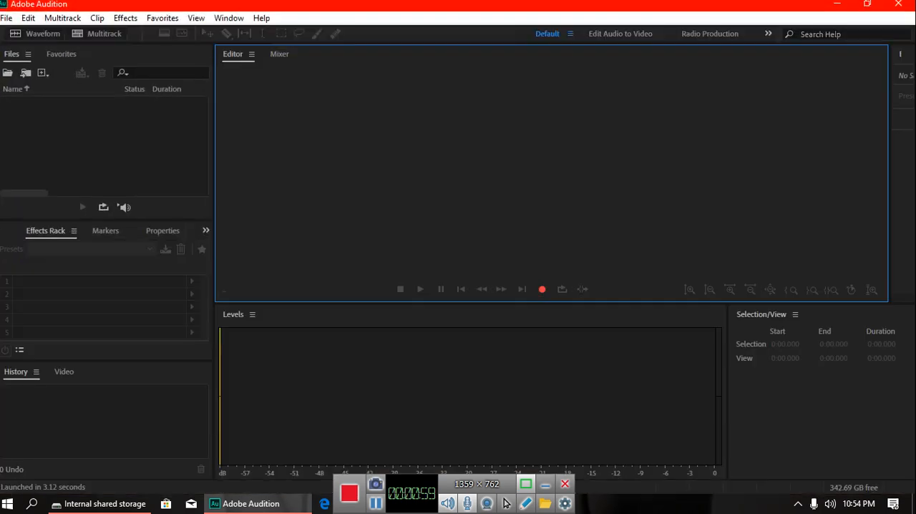
# Step: In Adobe Audition, open the recent multitrack session bobo ka.sesx
pyautogui.click(28, 18)
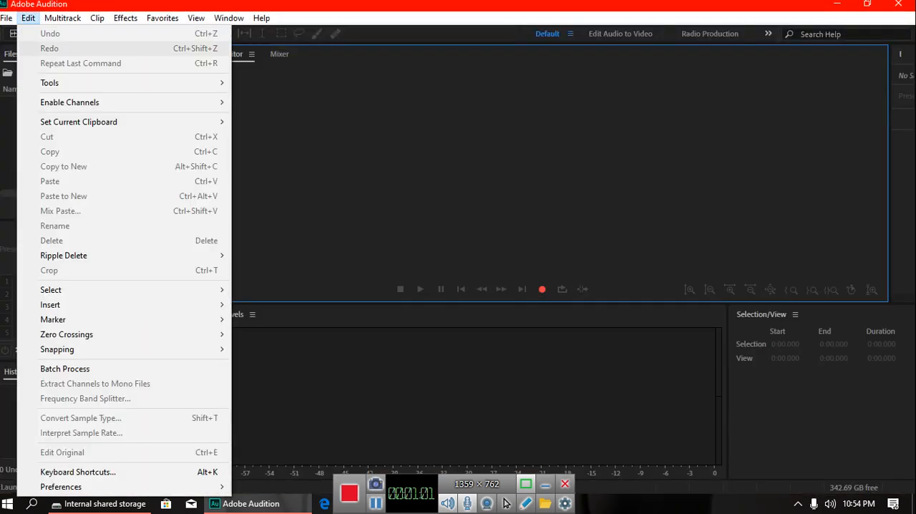
pyautogui.moveTo(7, 17)
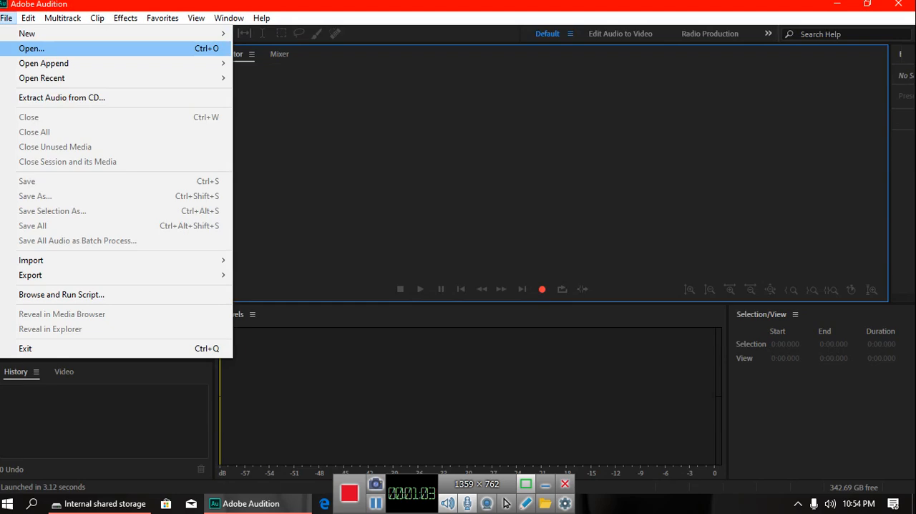
pyautogui.moveTo(41, 78)
pyautogui.click(278, 78)
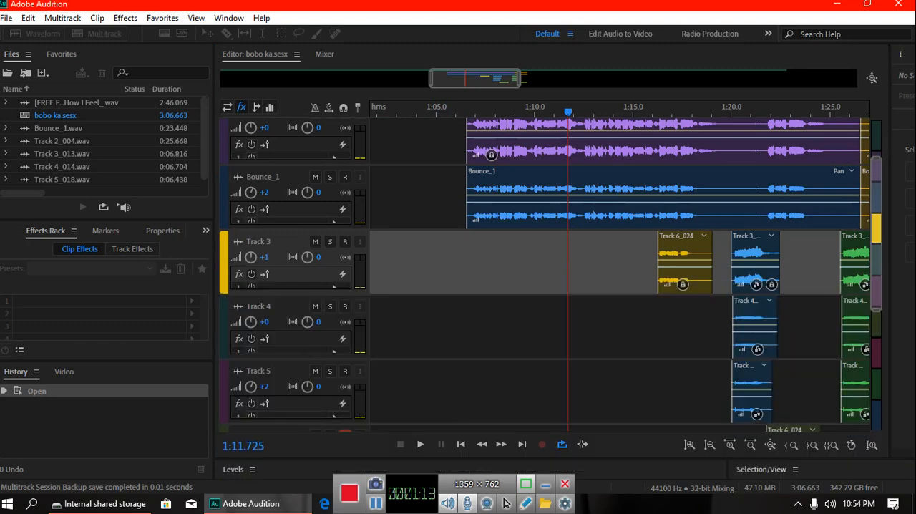
# Step: Play part of the session and narrow the track controls to give the timeline more room
pyautogui.press('space')
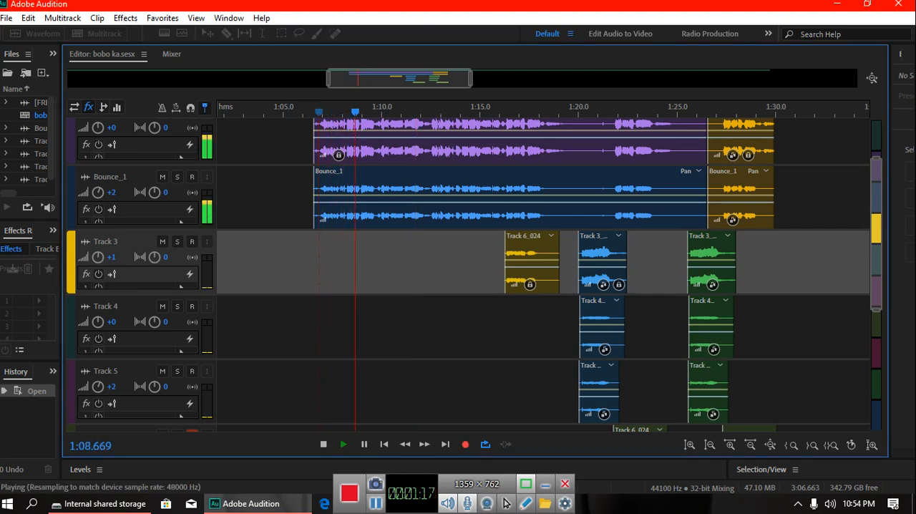
pyautogui.click(218, 197)
pyautogui.moveTo(217, 197); pyautogui.dragTo(173, 197)
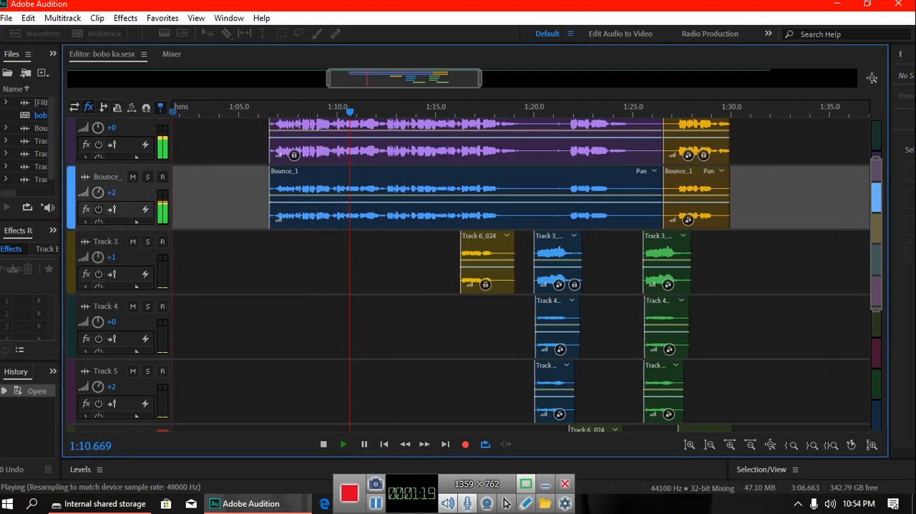
pyautogui.scroll(1, 472, 275)
pyautogui.scroll(1, 473, 275)
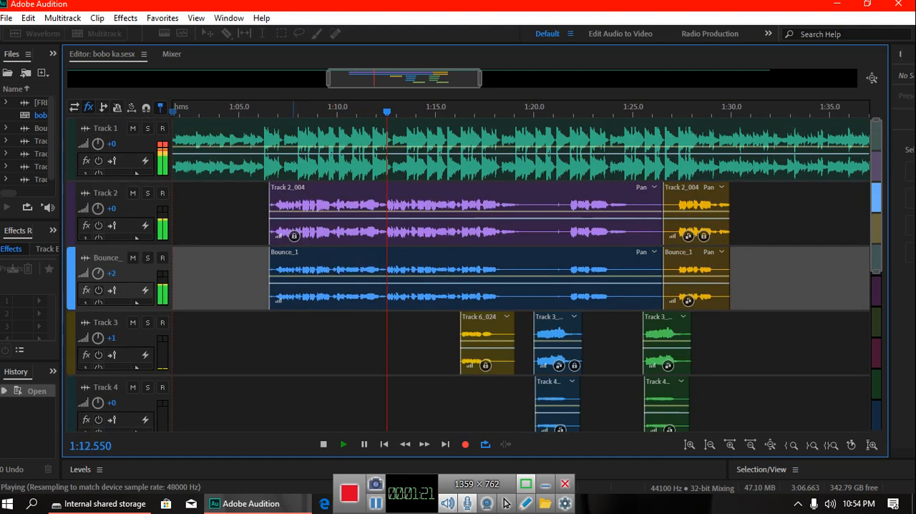
pyautogui.press('space')
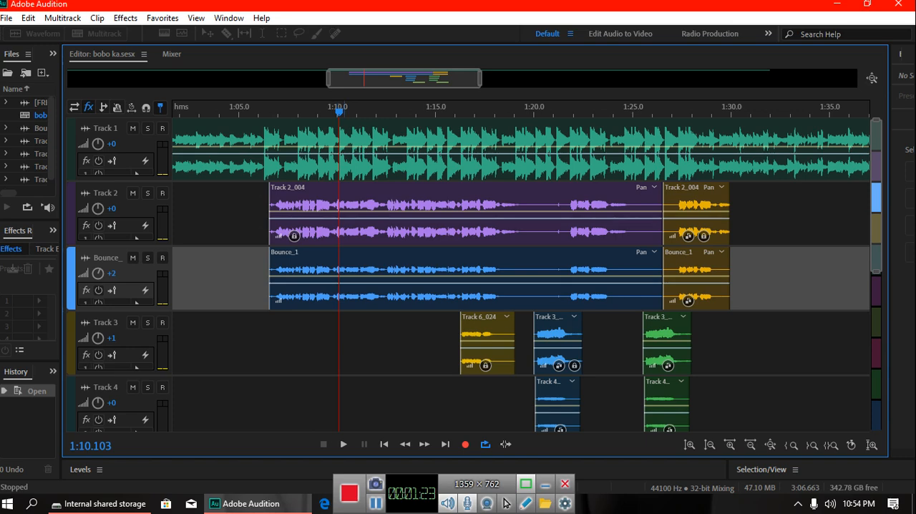
# Step: Open the Track 2_004 clip in the waveform editor and select about 1:06.8 to 1:20.0, playing it briefly
pyautogui.doubleClick(345, 211)
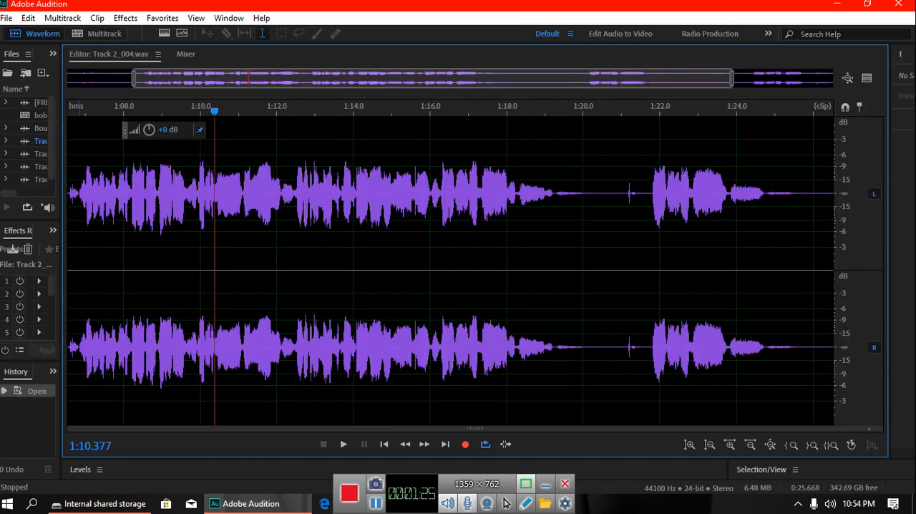
pyautogui.moveTo(79, 215); pyautogui.dragTo(583, 215)
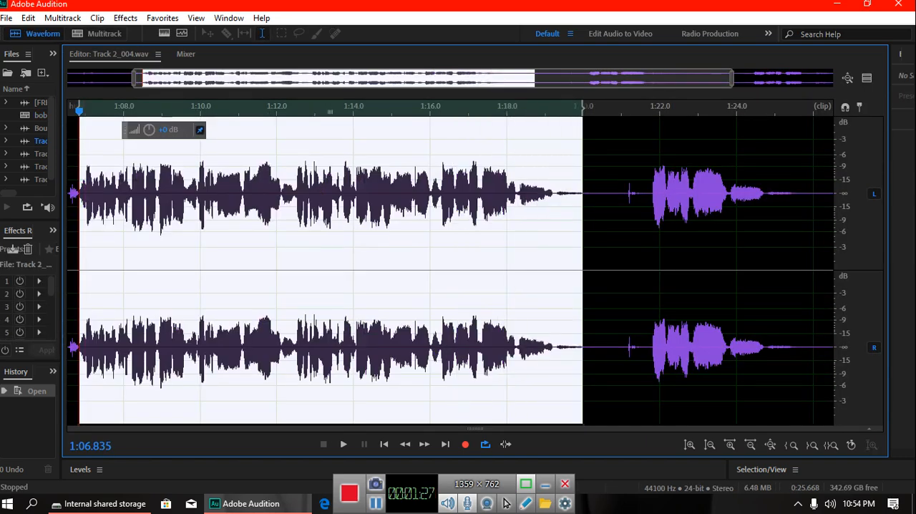
pyautogui.press('space')
pyautogui.press('space')
# Step: Scan for audio plug-ins in the Audio Plug-In Manager with the C:\Program Files\VstPlugins folder selected
pyautogui.click(125, 18)
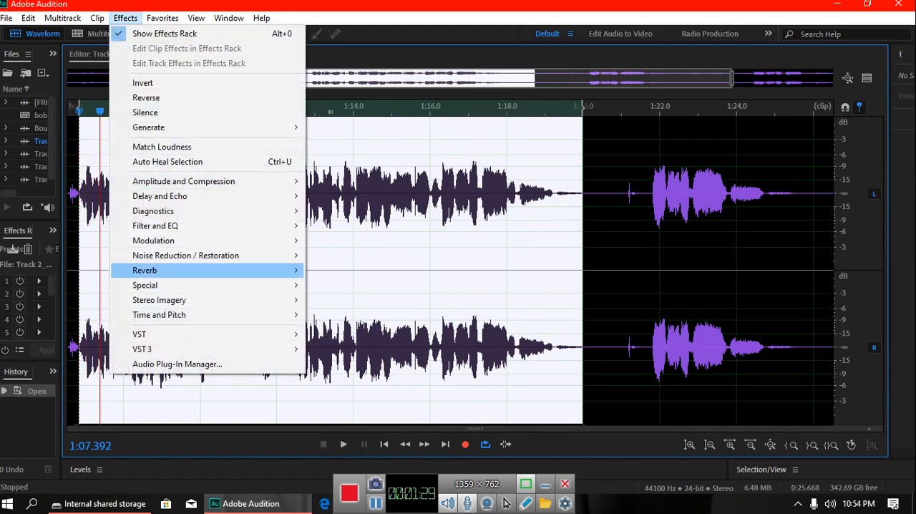
pyautogui.click(177, 363)
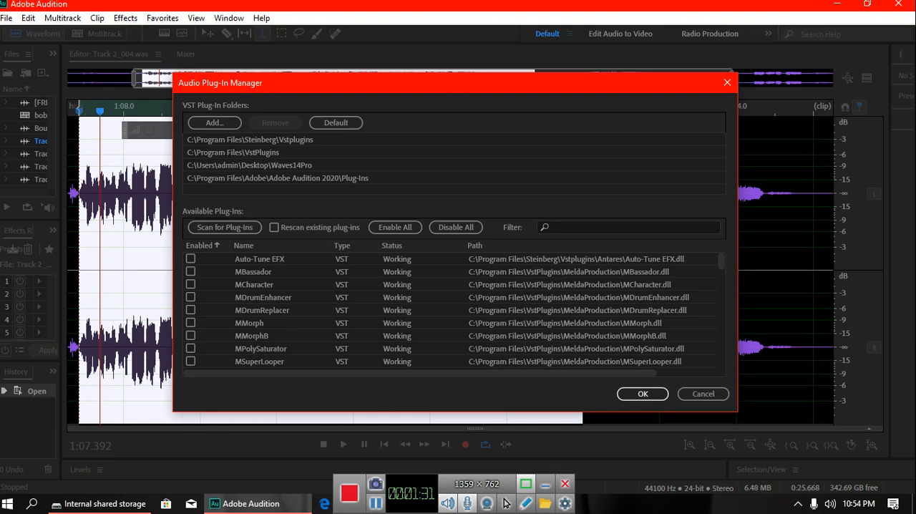
pyautogui.click(234, 153)
pyautogui.click(225, 226)
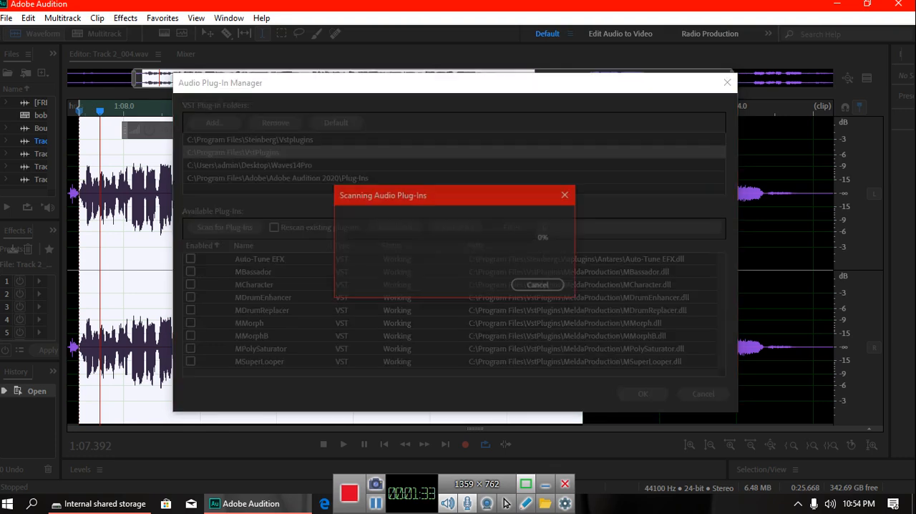
pyautogui.press('Return')
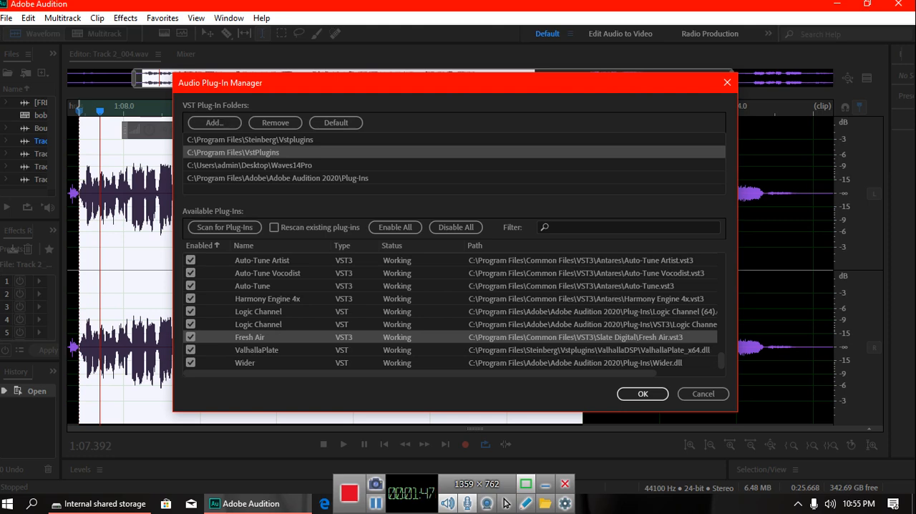
# Step: Choose C:\Program Files\Adobe\Adobe Audition 2020\Plug-Ins as a VST plug-in folder
pyautogui.click(215, 123)
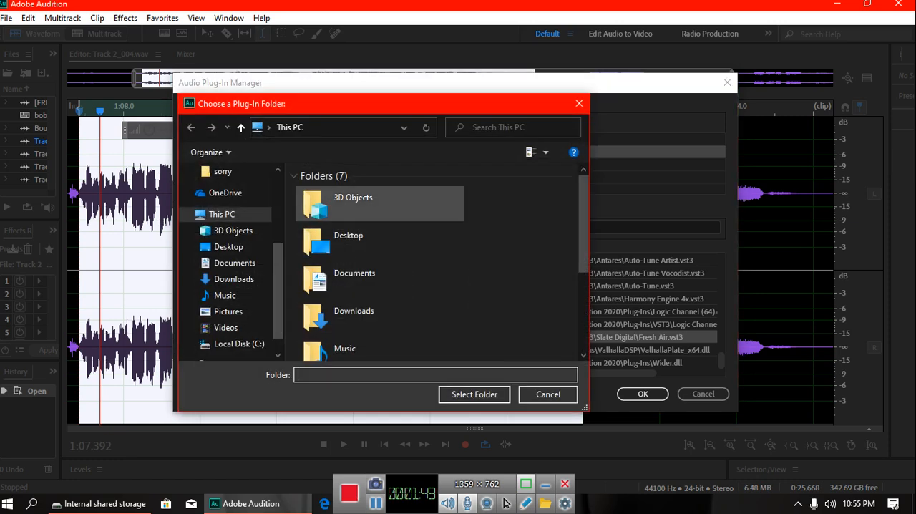
pyautogui.scroll(-3, 379, 285)
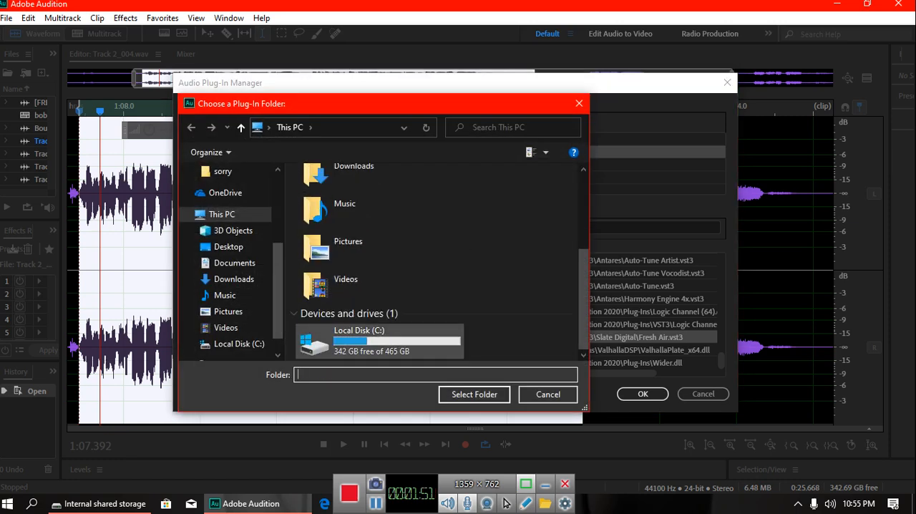
pyautogui.doubleClick(372, 340)
pyautogui.doubleClick(336, 277)
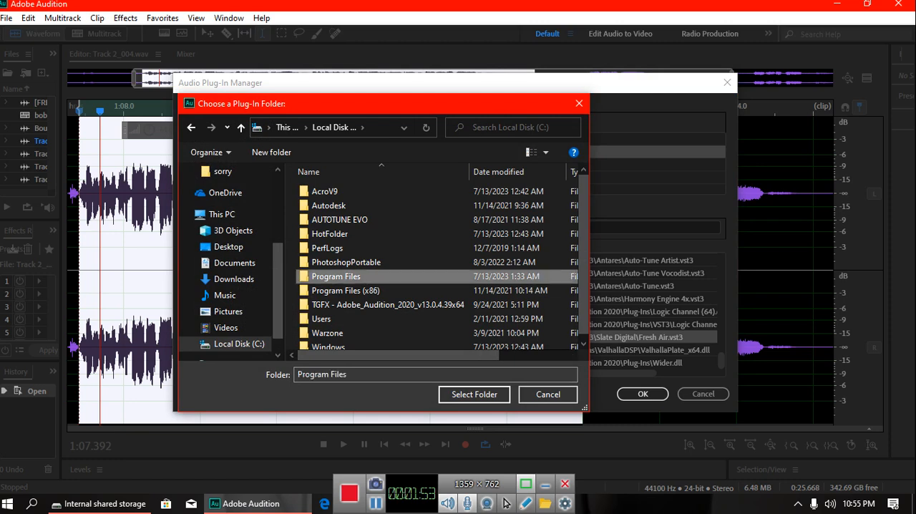
pyautogui.doubleClick(324, 191)
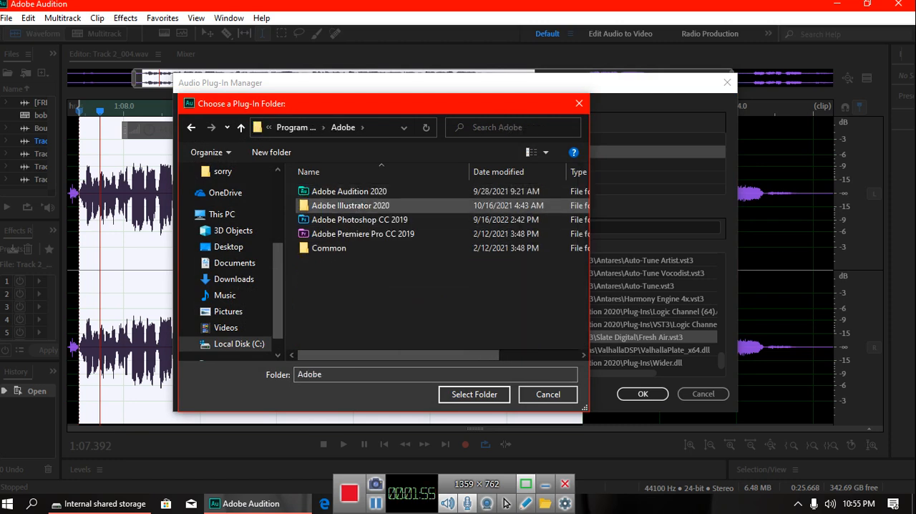
pyautogui.click(325, 191)
pyautogui.doubleClick(326, 191)
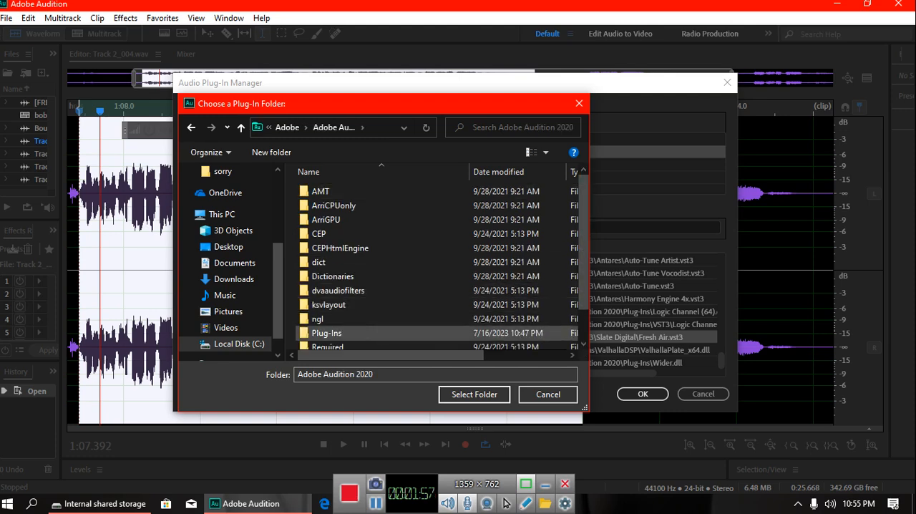
pyautogui.click(326, 332)
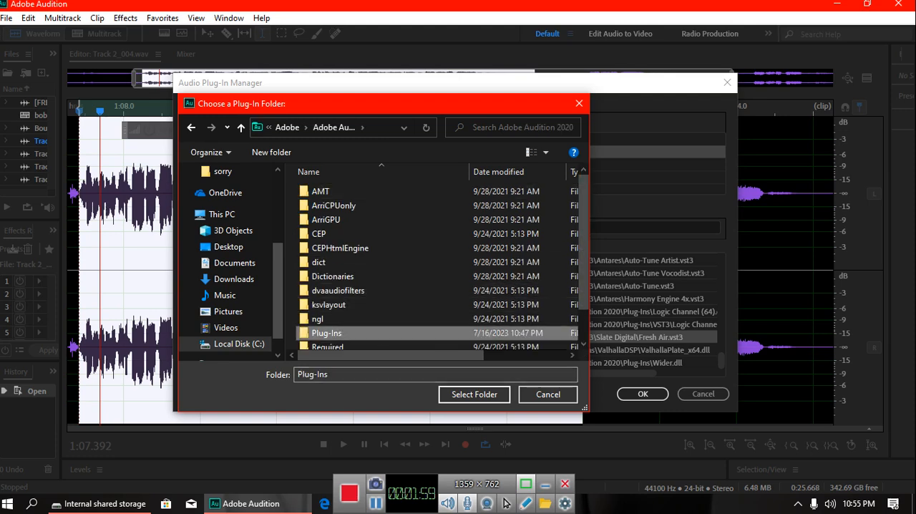
pyautogui.click(474, 394)
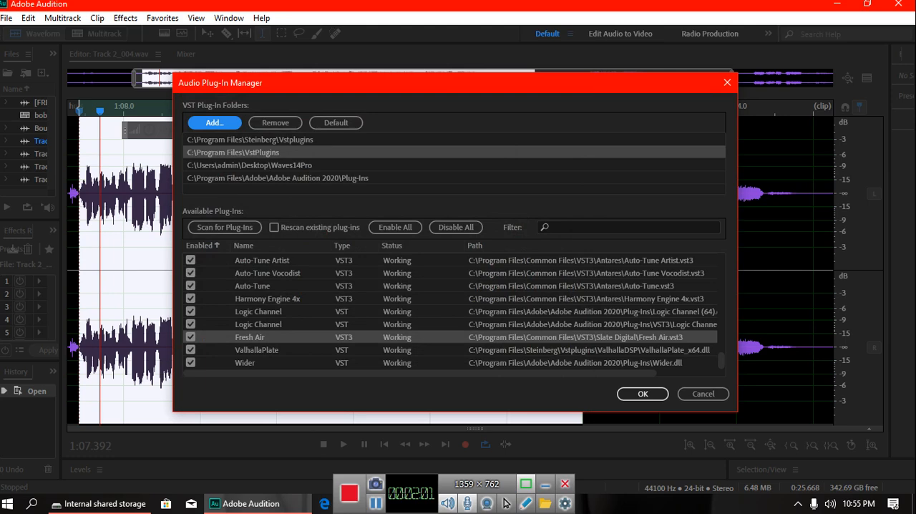
# Step: Scan for plug-ins again and accept the Audio Plug-In Manager settings
pyautogui.click(225, 227)
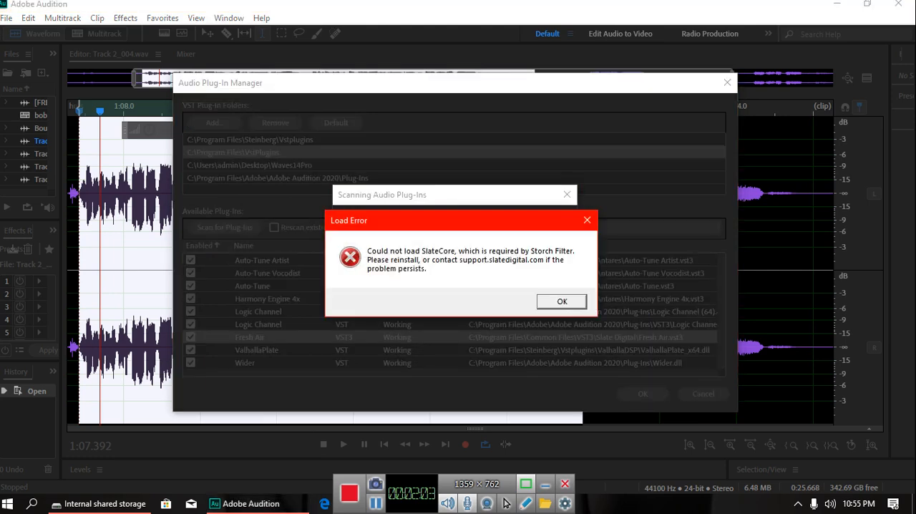
pyautogui.press('Return')
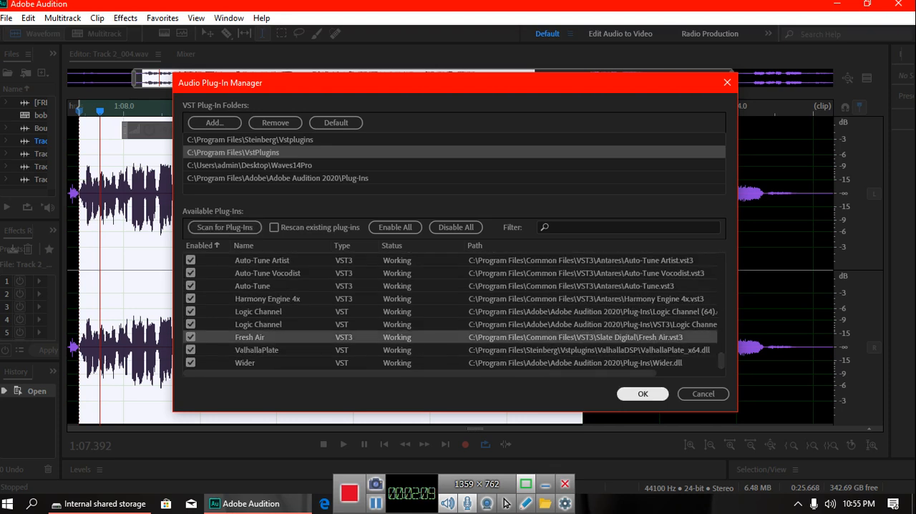
pyautogui.press('Return')
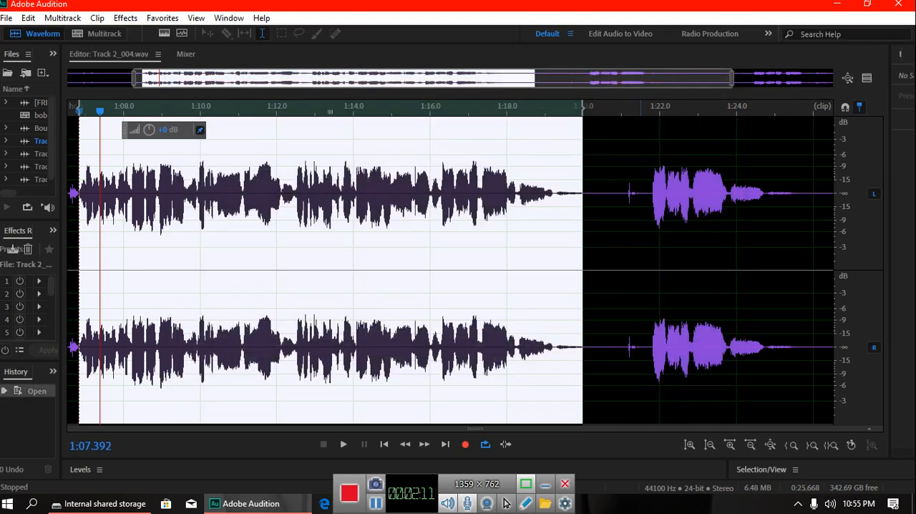
# Step: Play the selected vocal passage and reselect it from about 1:06.5 to 1:20.3 in the waveform
pyautogui.press('space')
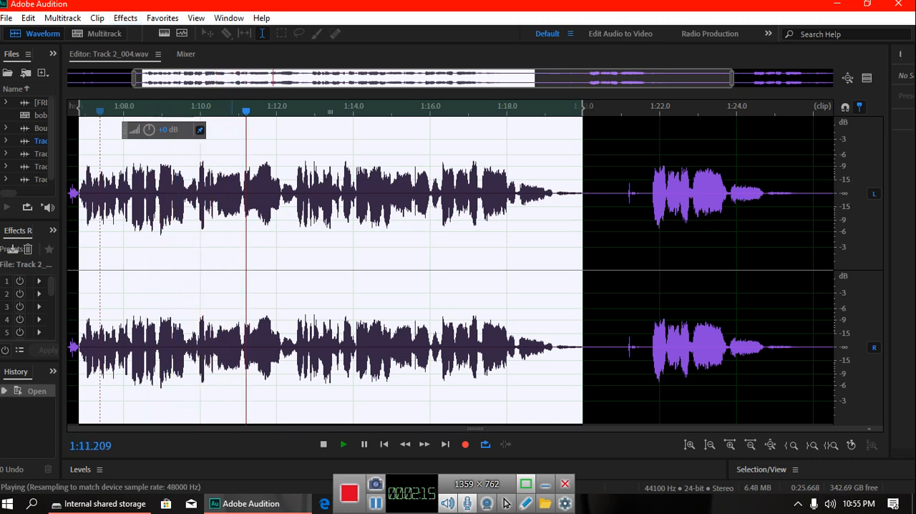
pyautogui.scroll(-1, 232, 270)
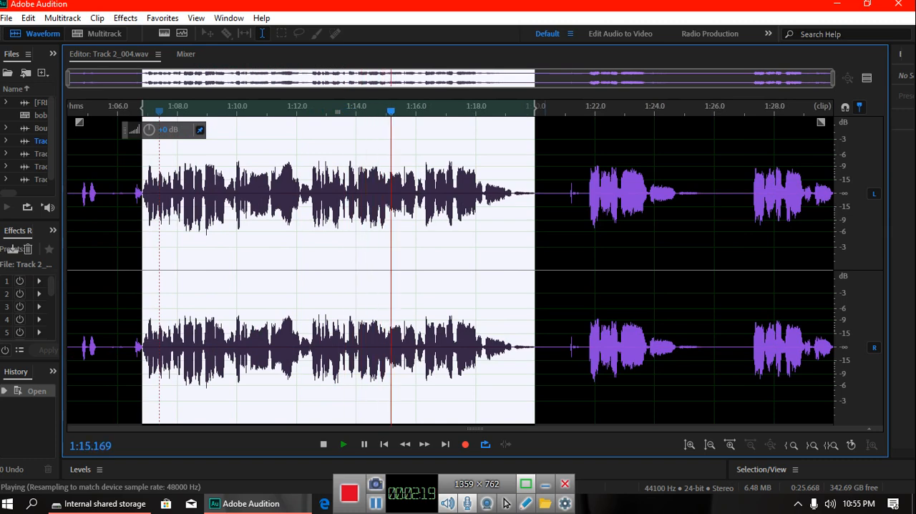
pyautogui.moveTo(544, 270); pyautogui.dragTo(133, 270)
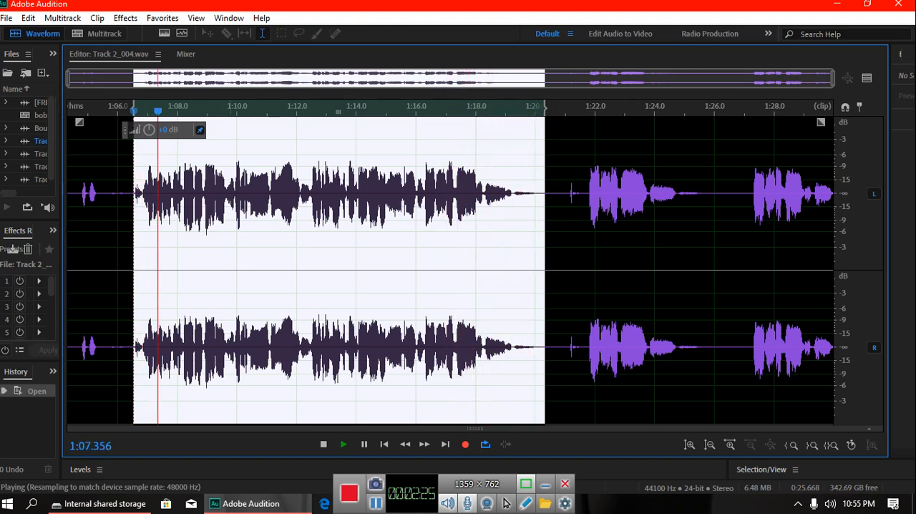
# Step: Open the Slate Digital Fresh Air VST 3 effect for the selected vocal passage
pyautogui.click(125, 18)
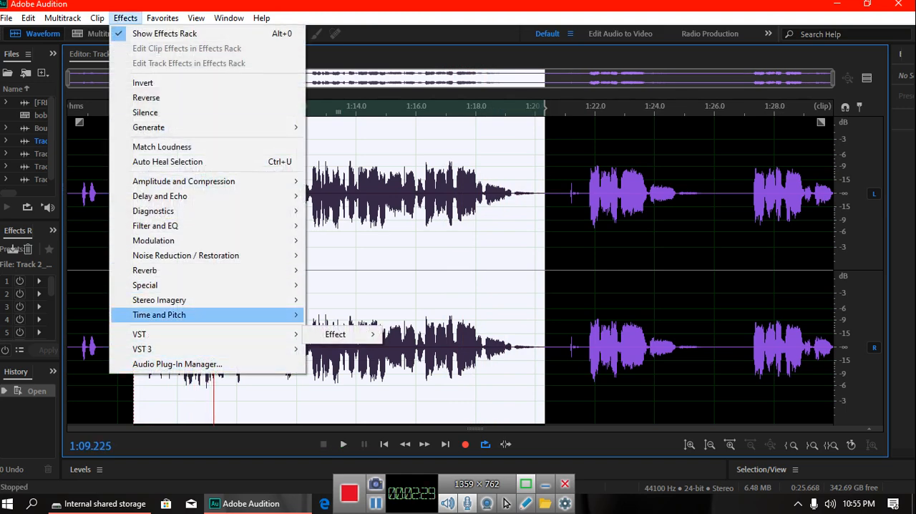
pyautogui.moveTo(337, 335)
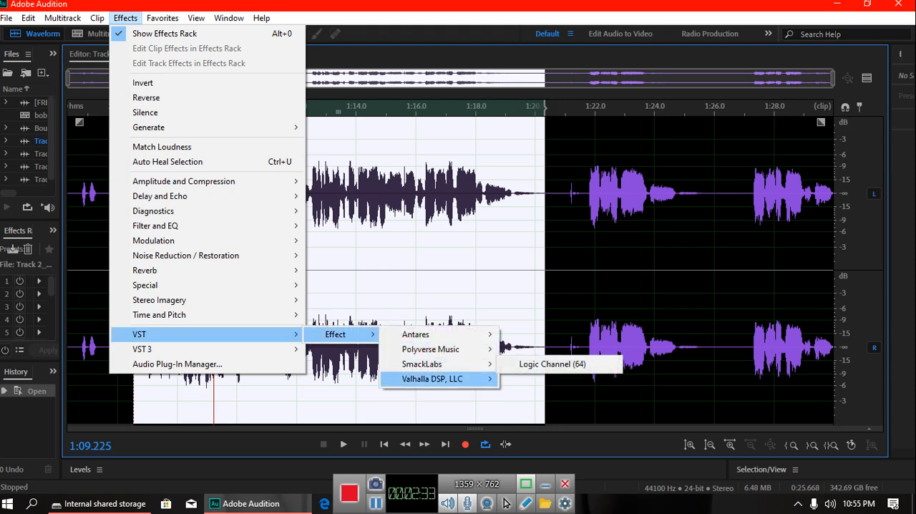
pyautogui.moveTo(432, 379)
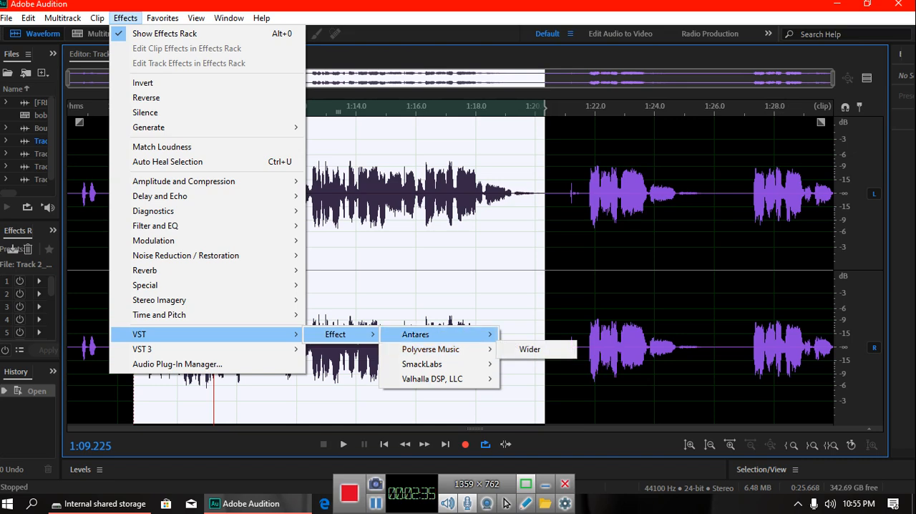
pyautogui.moveTo(415, 335)
pyautogui.moveTo(142, 349)
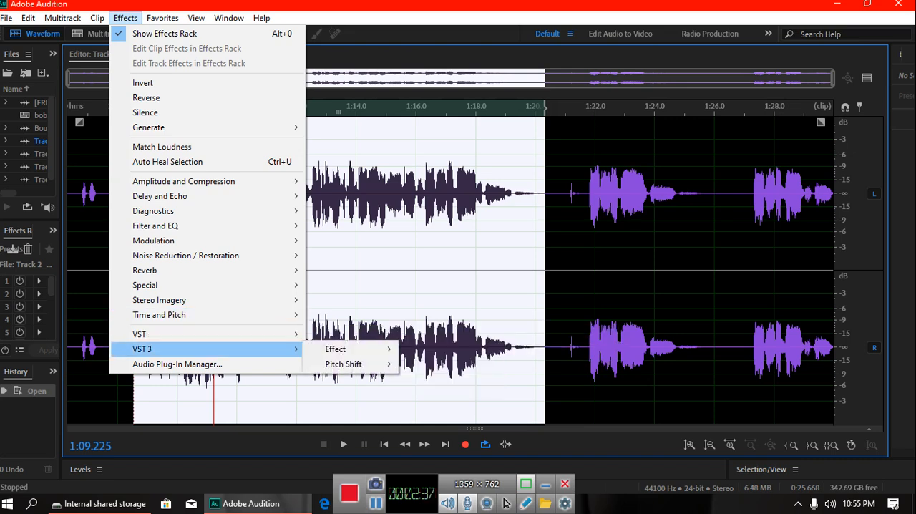
pyautogui.moveTo(344, 363)
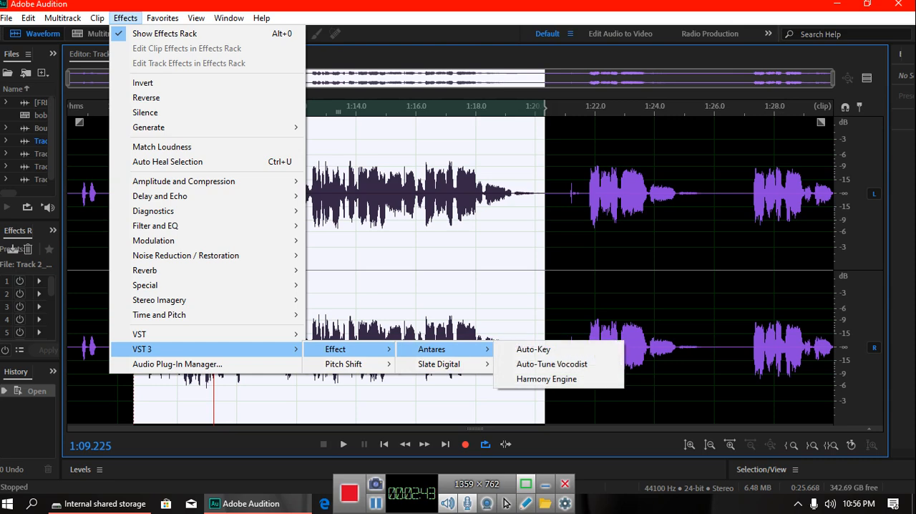
pyautogui.moveTo(438, 364)
pyautogui.click(533, 363)
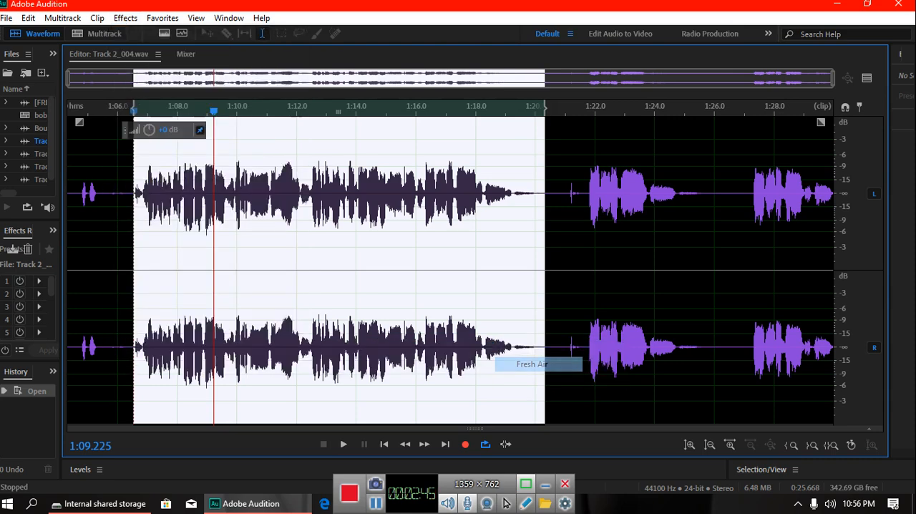
pyautogui.moveTo(339, 20); pyautogui.dragTo(635, 65)
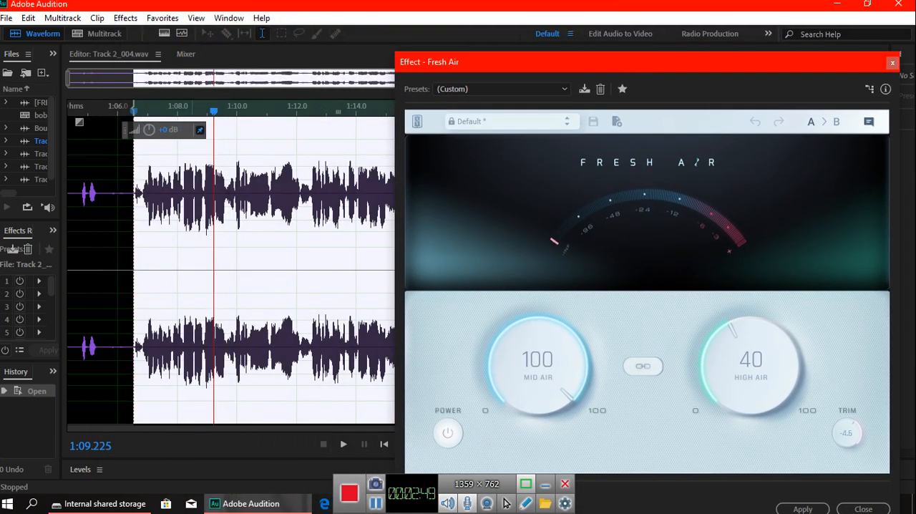
# Step: Preview the vocal through Fresh Air and set High Air to 50, trying 100 and 61 on the way
pyautogui.press('space')
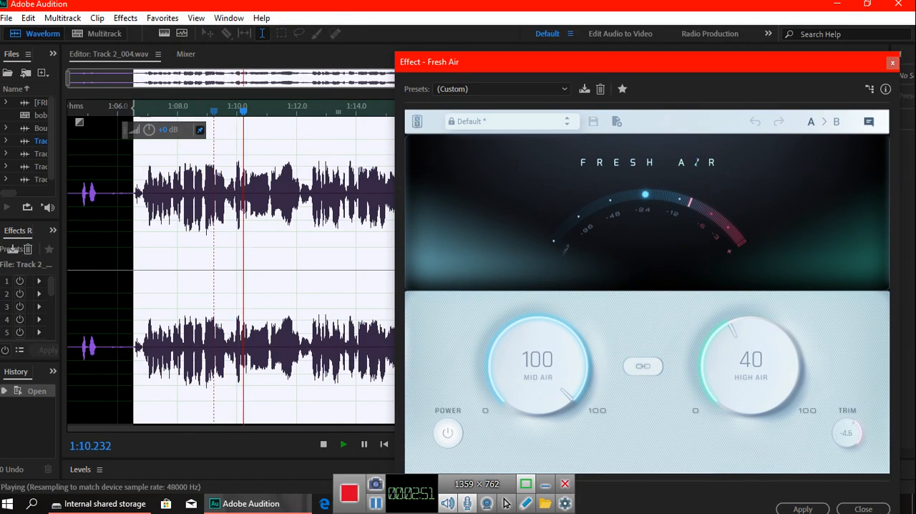
pyautogui.moveTo(569, 63); pyautogui.dragTo(428, 7)
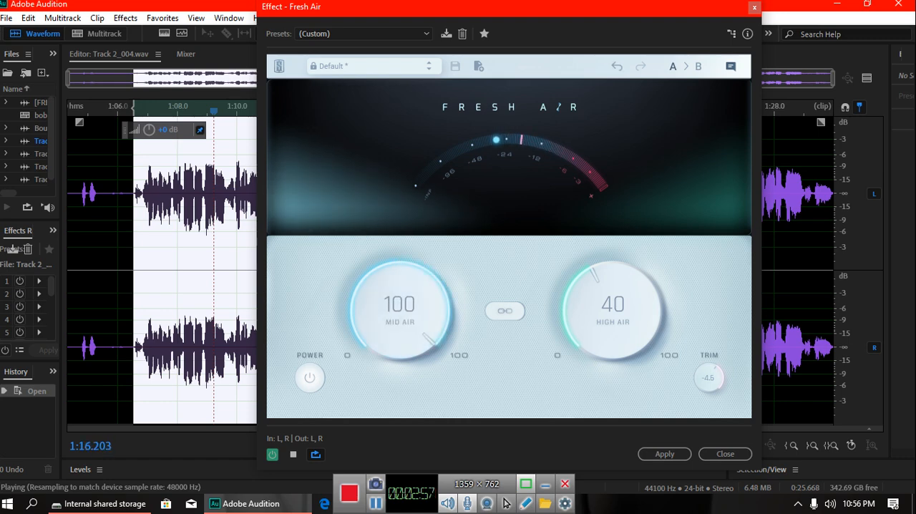
pyautogui.moveTo(613, 309); pyautogui.dragTo(612, 240)
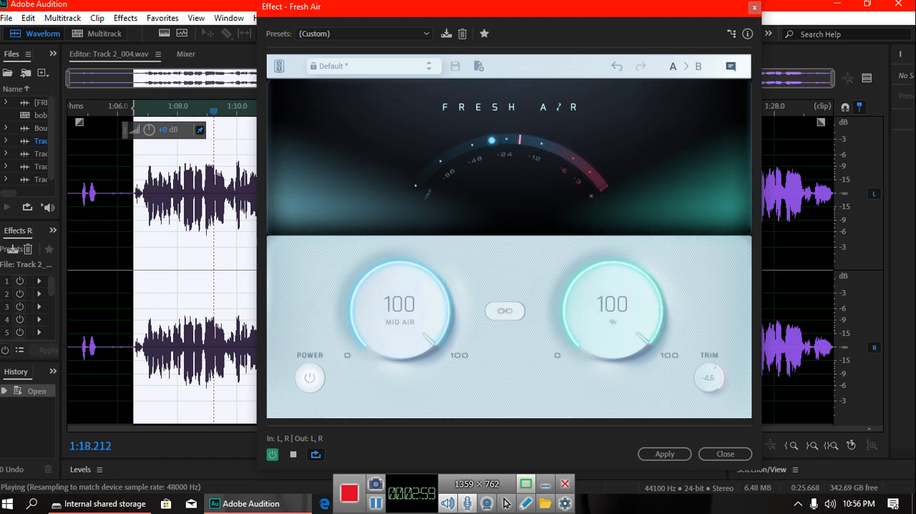
pyautogui.moveTo(613, 309); pyautogui.dragTo(612, 354)
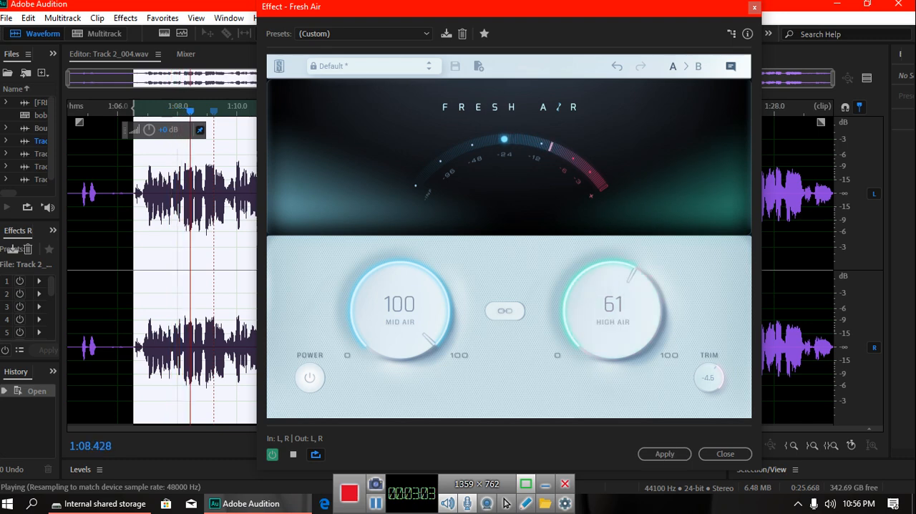
pyautogui.moveTo(613, 309)
pyautogui.mouseDown()
pyautogui.moveTo(613, 338)
pyautogui.moveTo(613, 322)
pyautogui.mouseUp()
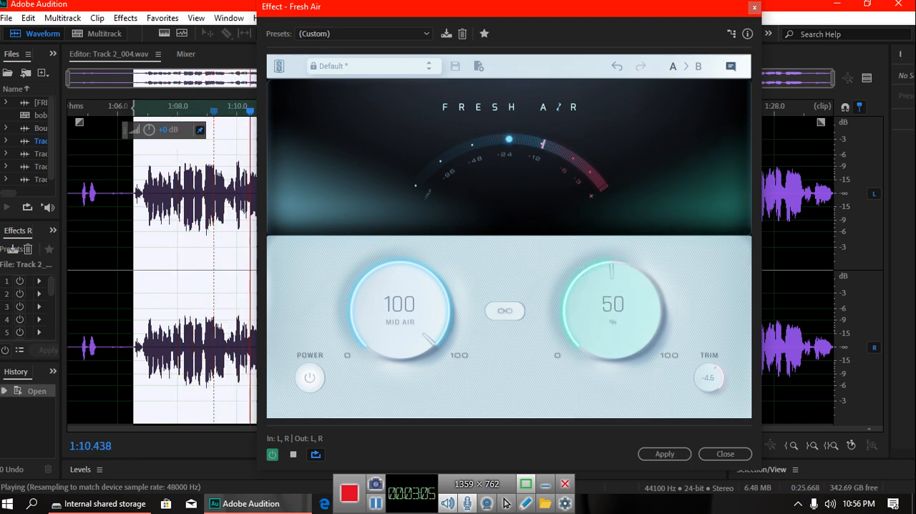
# Step: Bypass and re-enable Fresh Air to compare the sound, then try High Air at 56 and return it to 50
pyautogui.click(310, 378)
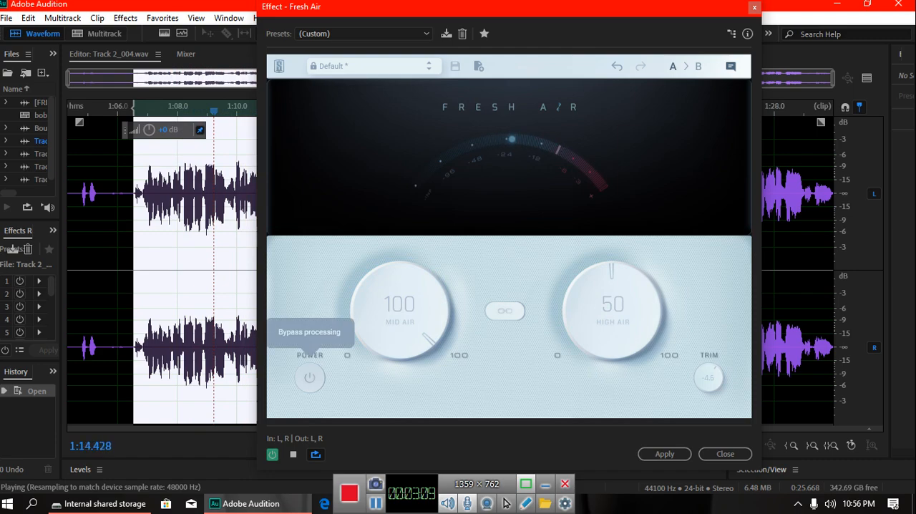
pyautogui.click(310, 378)
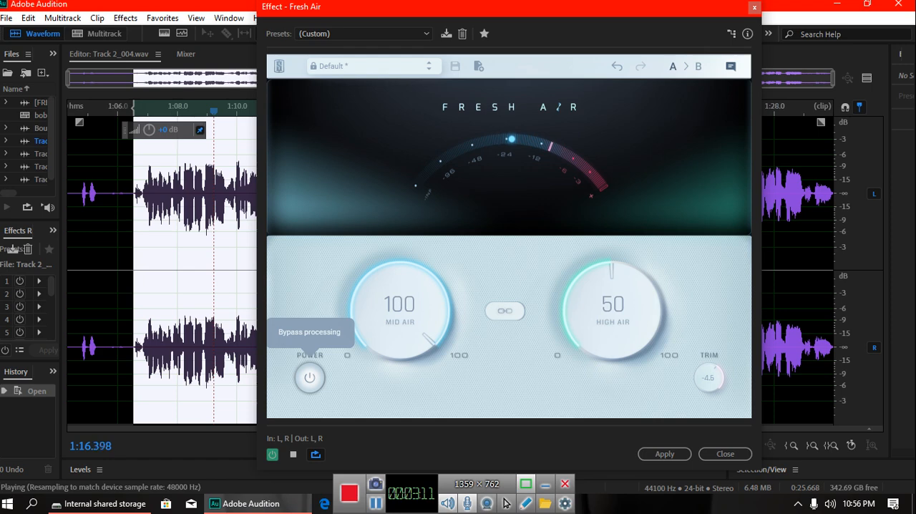
pyautogui.moveTo(613, 311); pyautogui.dragTo(613, 306)
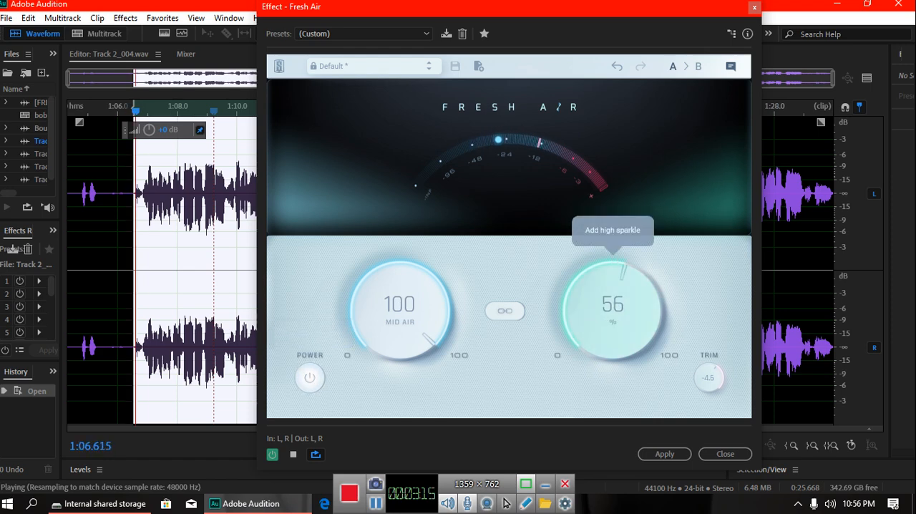
pyautogui.doubleClick(613, 304)
pyautogui.write('50')
pyautogui.press('Return')
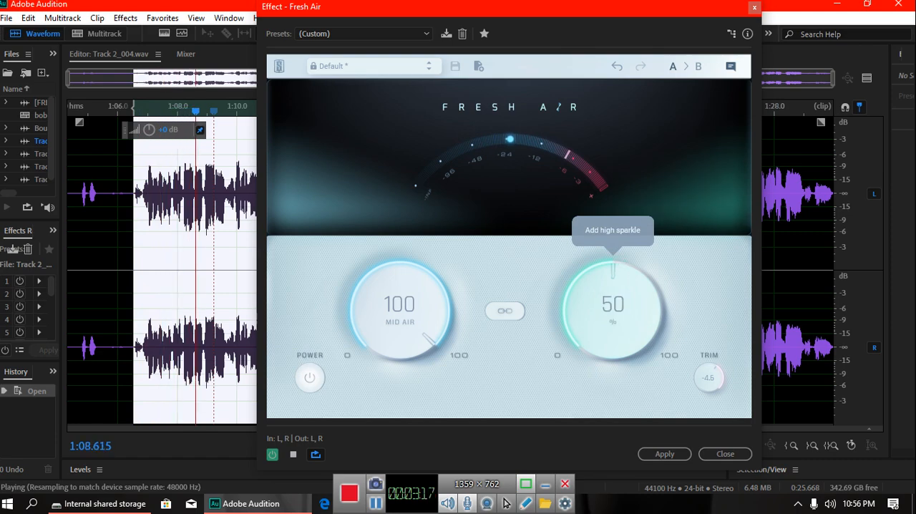
# Step: Compare the vocal with Fresh Air bypassed and active once more, and apply the effect to the selection
pyautogui.click(310, 378)
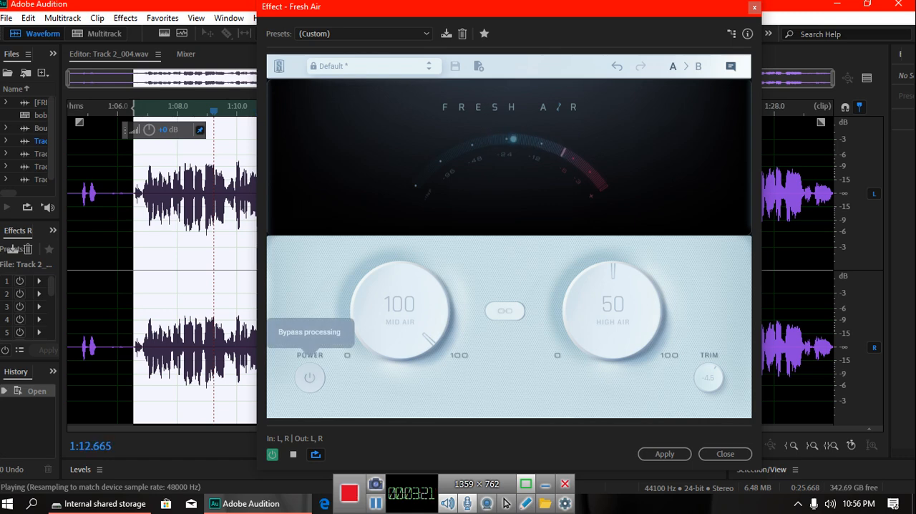
pyautogui.click(310, 378)
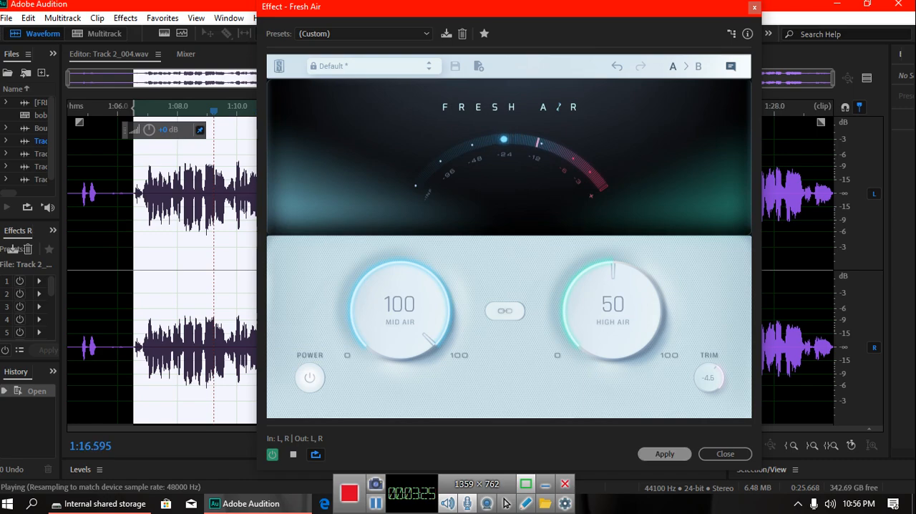
pyautogui.click(665, 454)
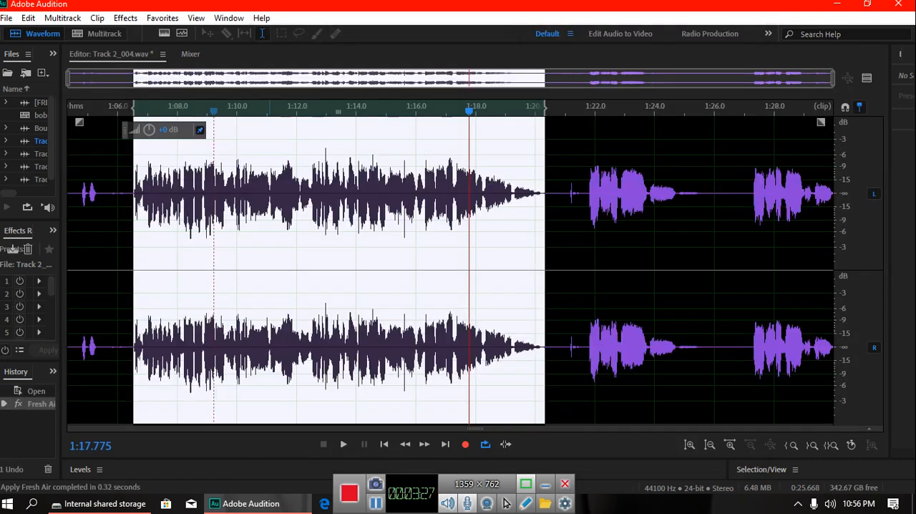
# Step: Return to the bobo ka.sesx multitrack session, clear the selection and play from about 1:06.5
pyautogui.press('0')
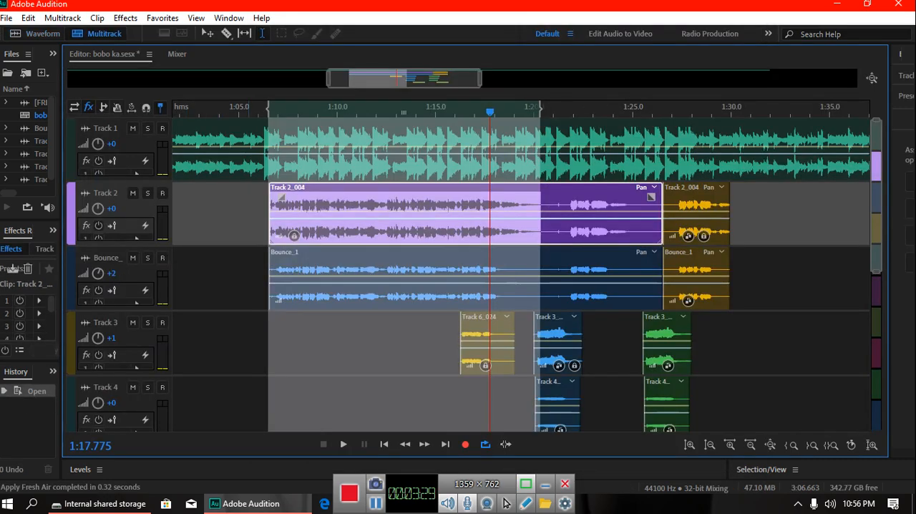
pyautogui.click(358, 344)
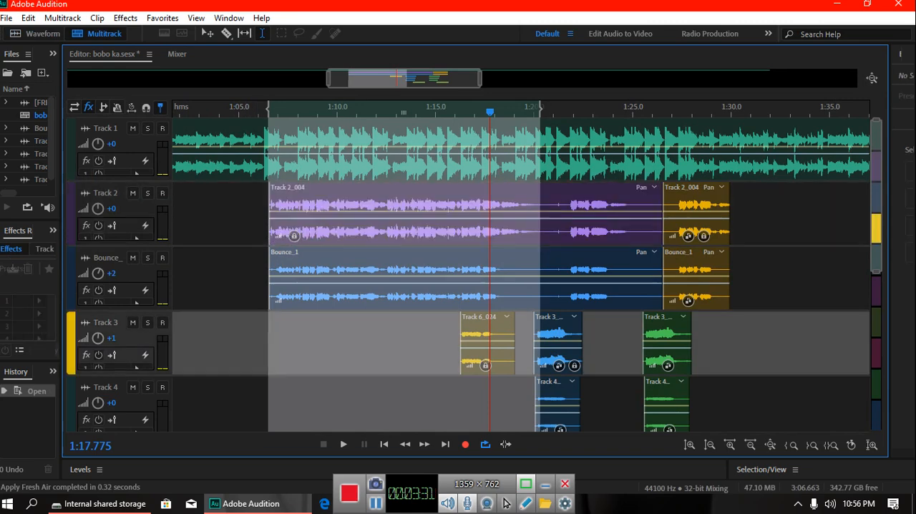
pyautogui.click(273, 343)
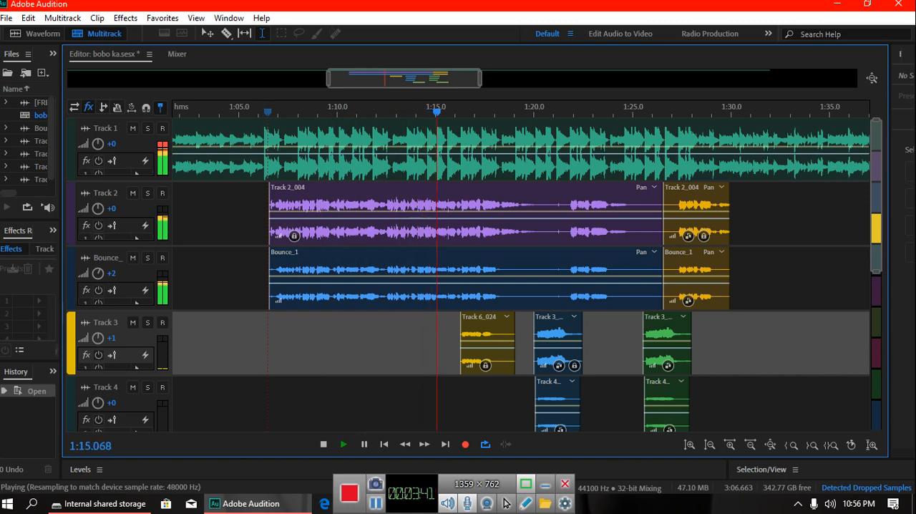
# Step: Solo Track 2 and Track 1 and replay them from about 1:06.9
pyautogui.click(147, 193)
pyautogui.click(147, 128)
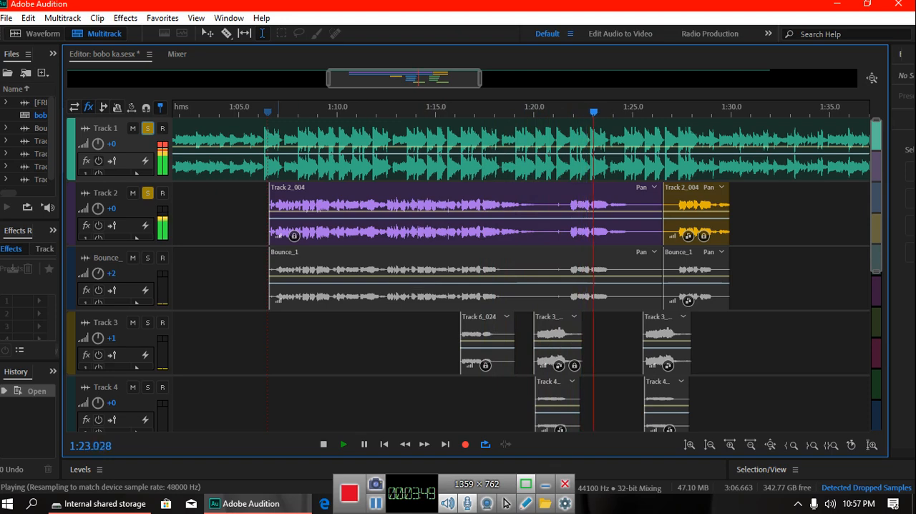
pyautogui.click(273, 344)
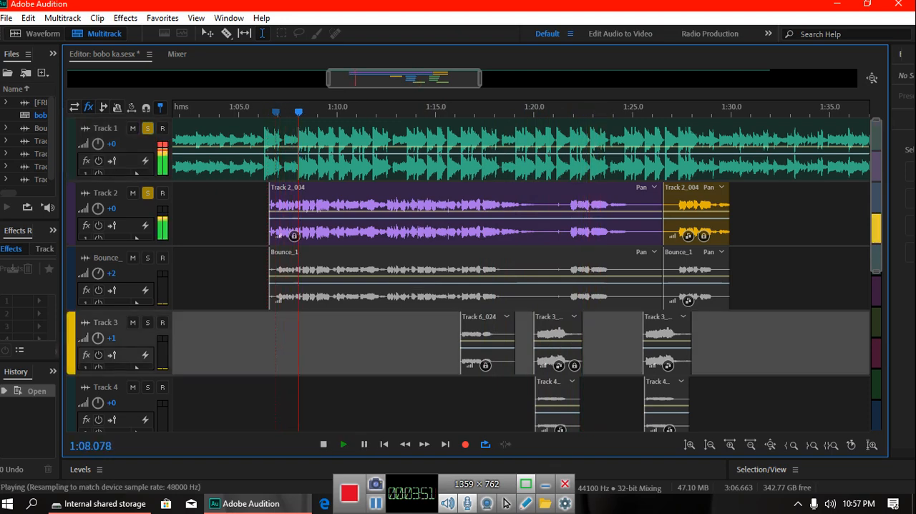
# Step: Set Track 2's volume to +4 during playback, listen and stop playback
pyautogui.click(112, 209)
pyautogui.write('4')
pyautogui.press('Return')
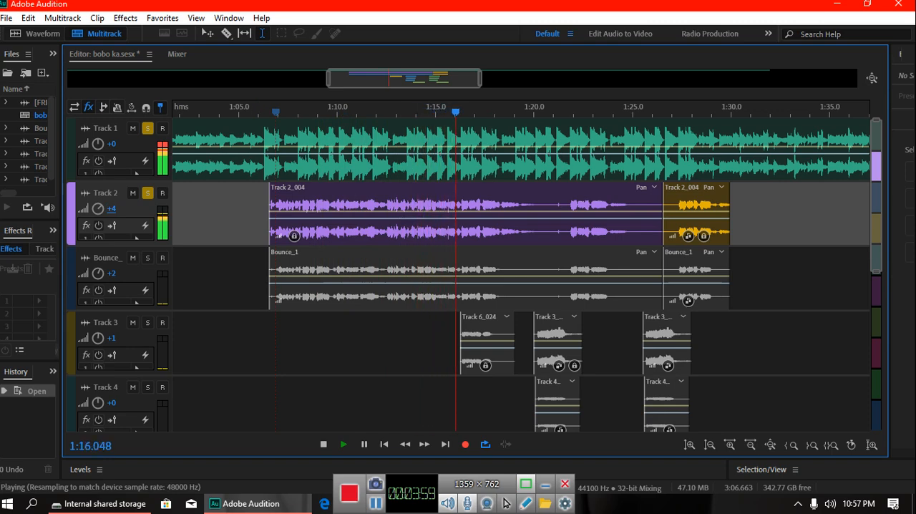
pyautogui.press('space')
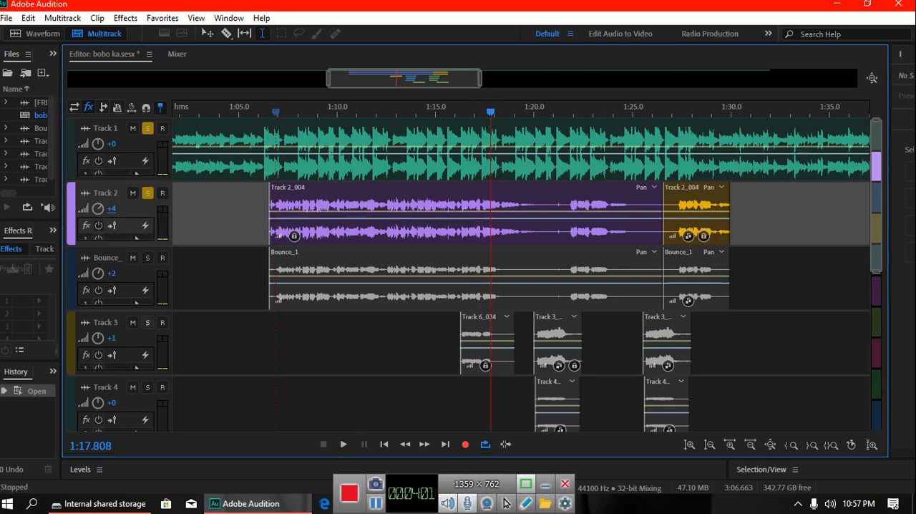
# Step: Solo Track 3 as well and play the mix briefly from about 1:15.6
pyautogui.click(147, 323)
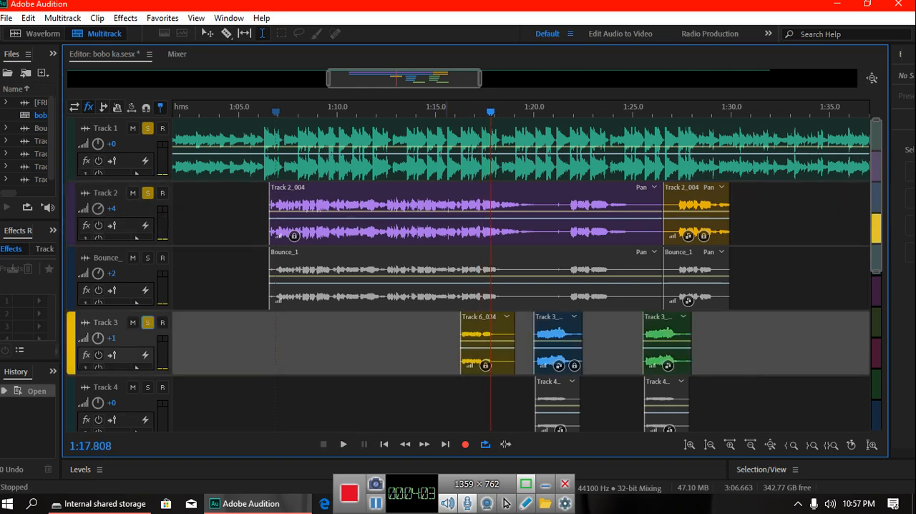
pyautogui.click(447, 404)
pyautogui.press('space')
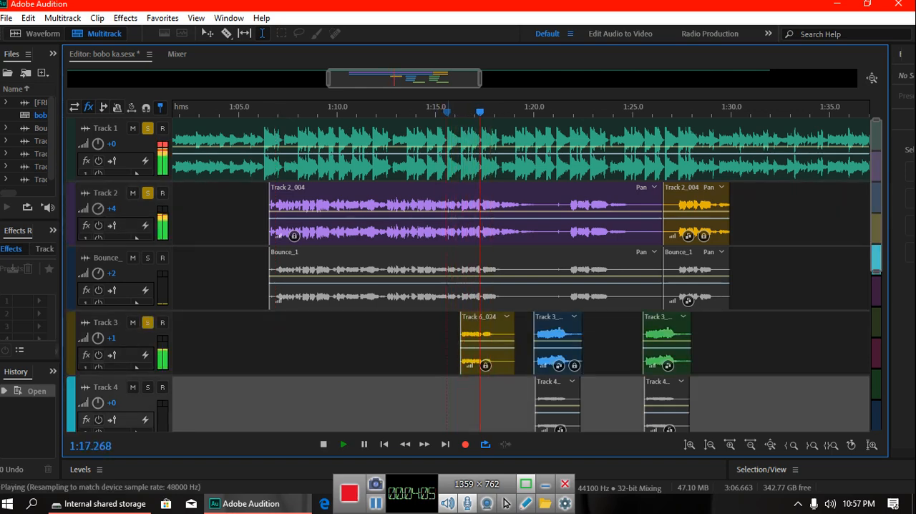
pyautogui.press('space')
# Step: Add the Bounce_ track to the soloed tracks and play from about 1:06.9
pyautogui.click(147, 258)
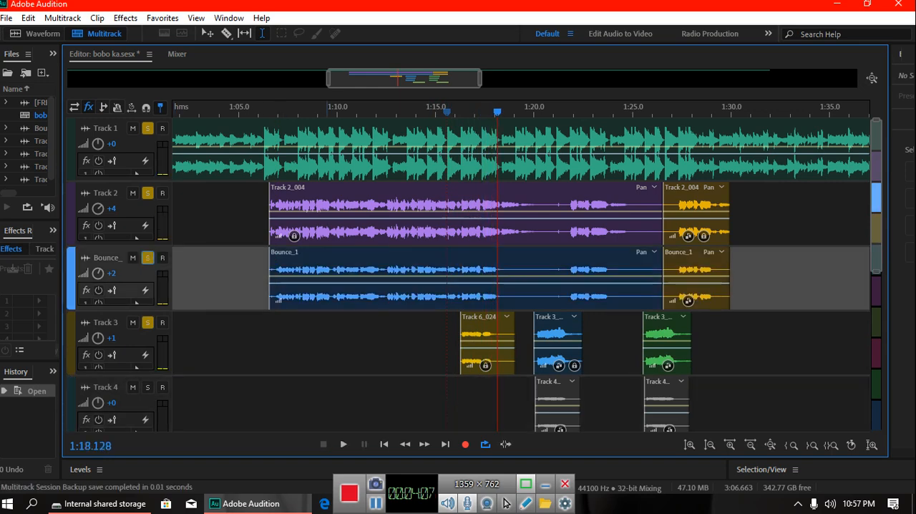
pyautogui.click(277, 404)
pyautogui.press('space')
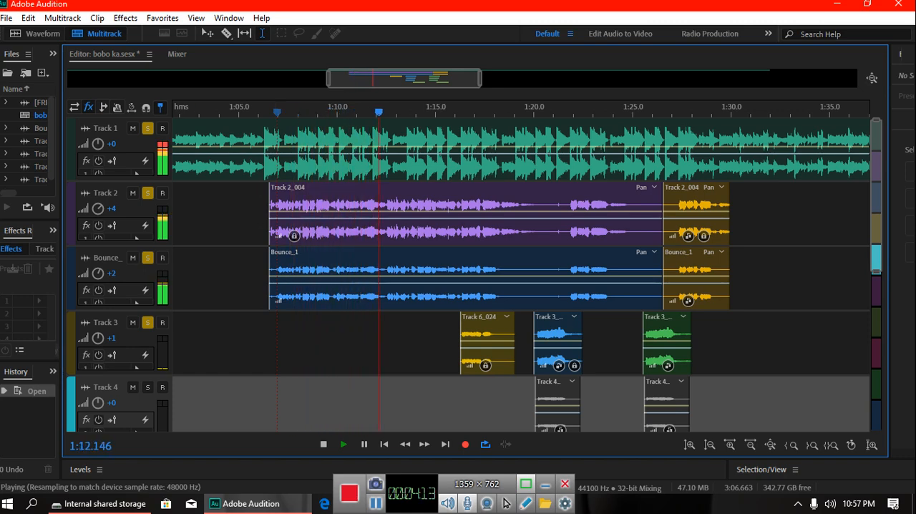
# Step: Set Track 2's volume to +2 while the soloed tracks play
pyautogui.click(111, 209)
pyautogui.write('2')
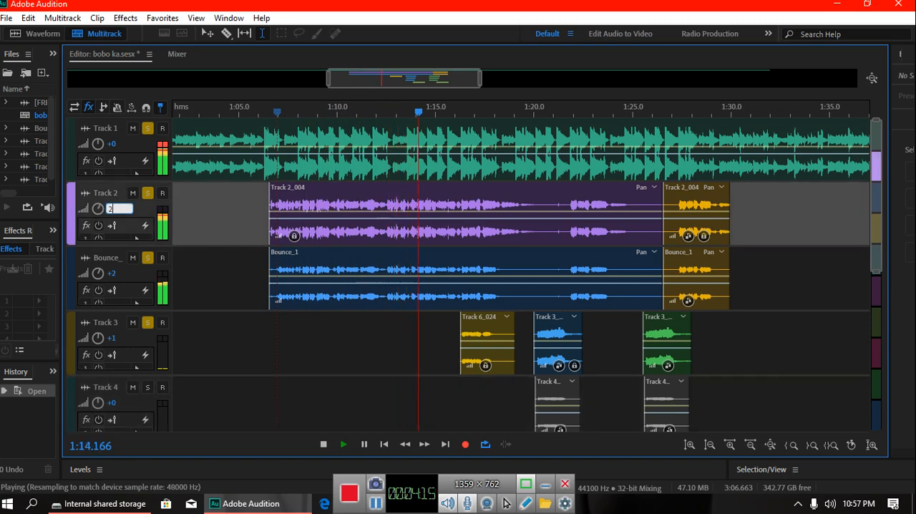
pyautogui.press('Return')
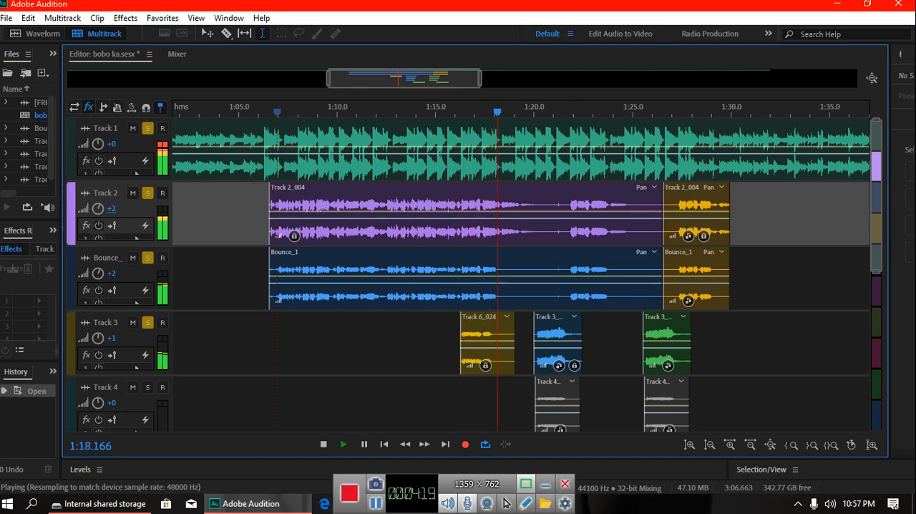
# Step: Add Track 4 to the soloed tracks during playback and stop playback
pyautogui.click(148, 387)
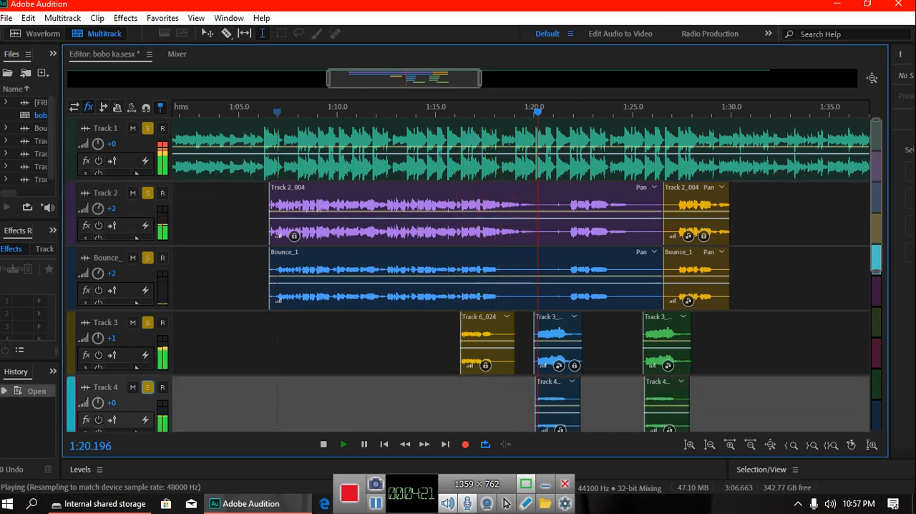
pyautogui.press('space')
# Step: Open Track 3's clip at about 1:20 for waveform editing and select its full visible range
pyautogui.click(547, 347)
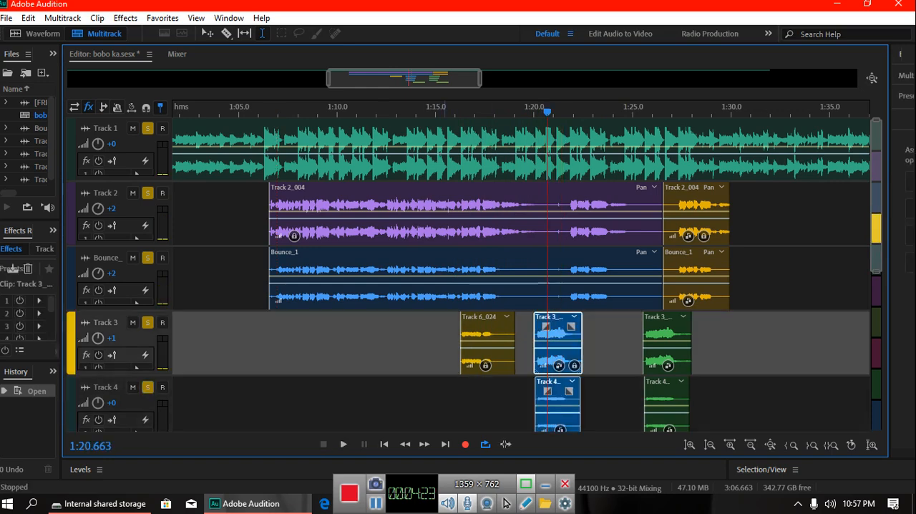
pyautogui.doubleClick(553, 347)
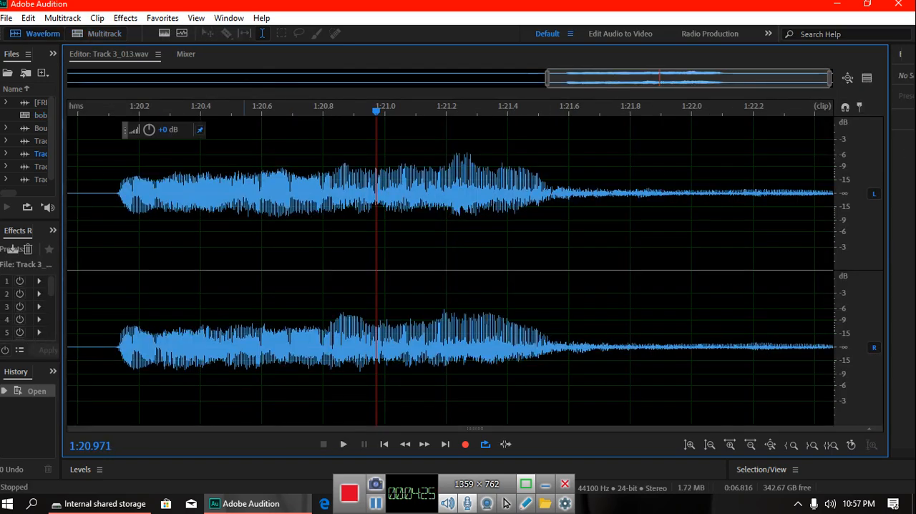
pyautogui.moveTo(79, 287); pyautogui.dragTo(836, 286)
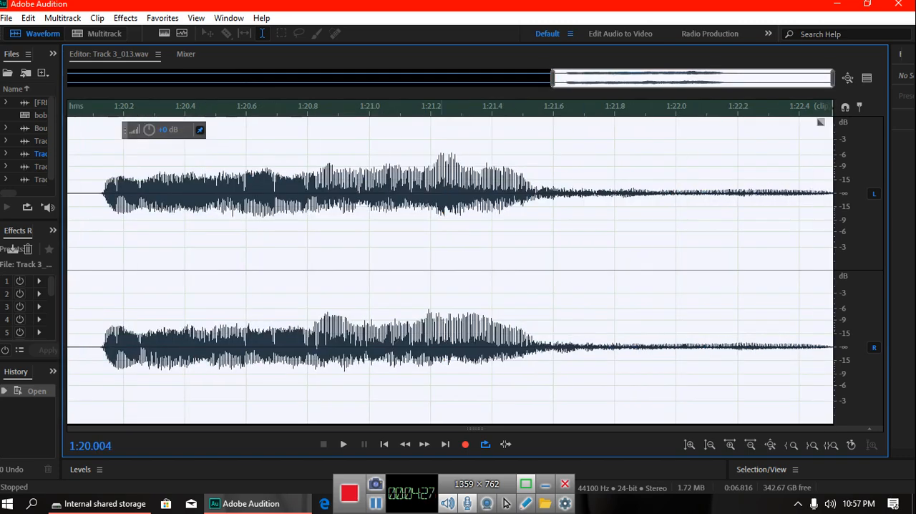
# Step: Preview and apply the Slate Digital Fresh Air VST 3 effect to the selected Track 3 audio, and return to the multitrack session
pyautogui.click(125, 18)
pyautogui.moveTo(208, 335)
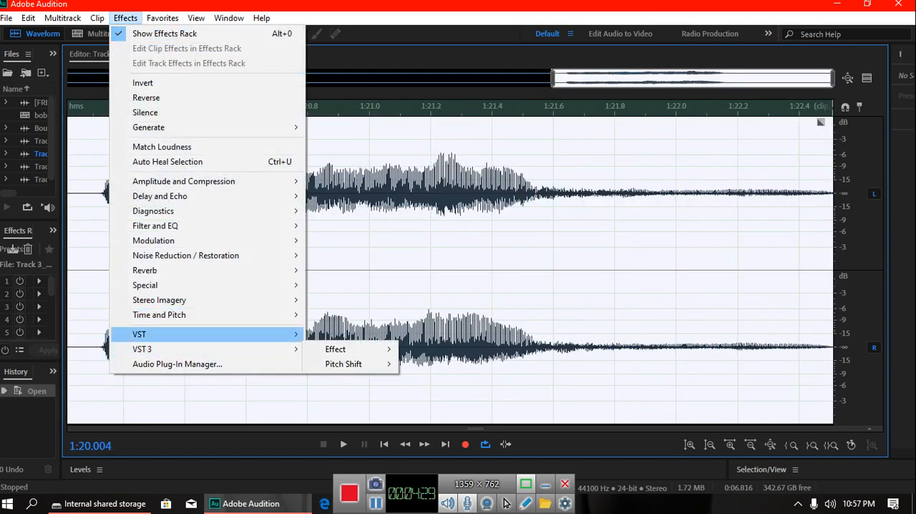
pyautogui.moveTo(141, 348)
pyautogui.moveTo(335, 349)
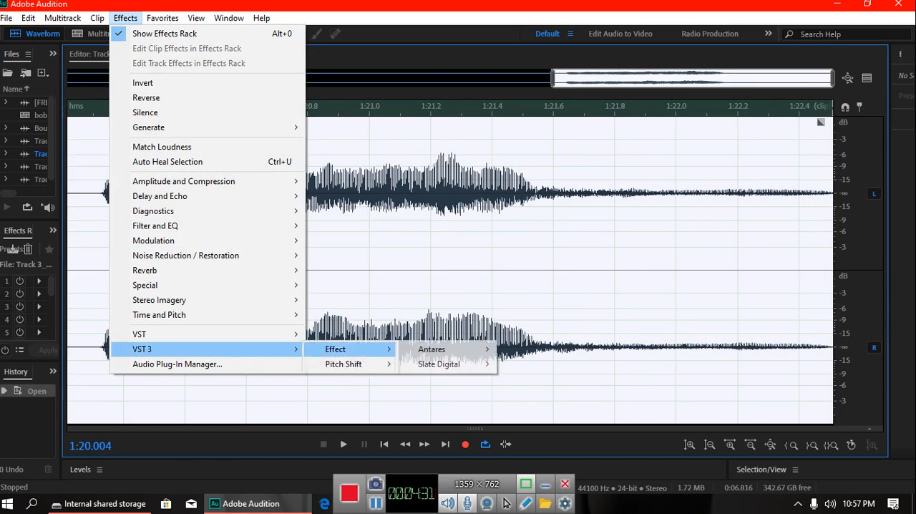
pyautogui.moveTo(439, 364)
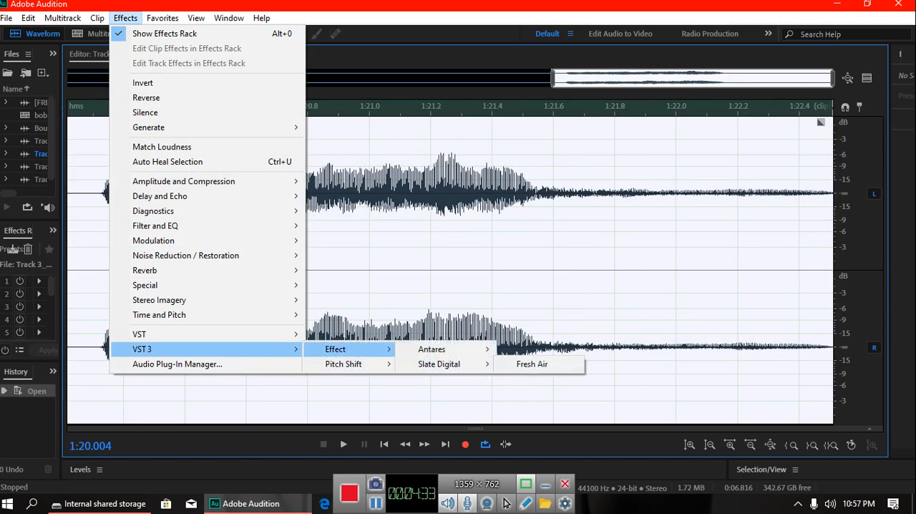
pyautogui.click(530, 364)
pyautogui.press('space')
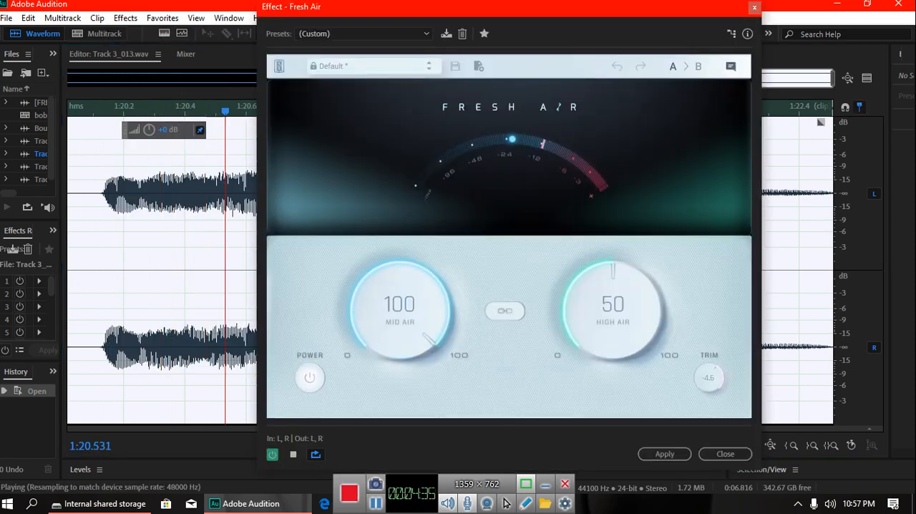
pyautogui.click(664, 453)
pyautogui.click(98, 34)
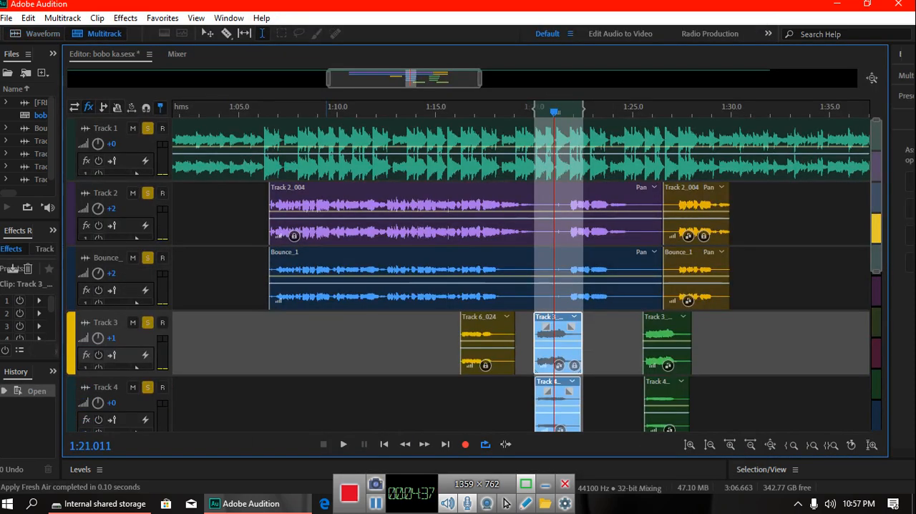
# Step: Open Track 4's clip at about 1:20 as a waveform, apply Fresh Air to it and return to the multitrack session
pyautogui.click(619, 344)
pyautogui.scroll(-3, 593, 343)
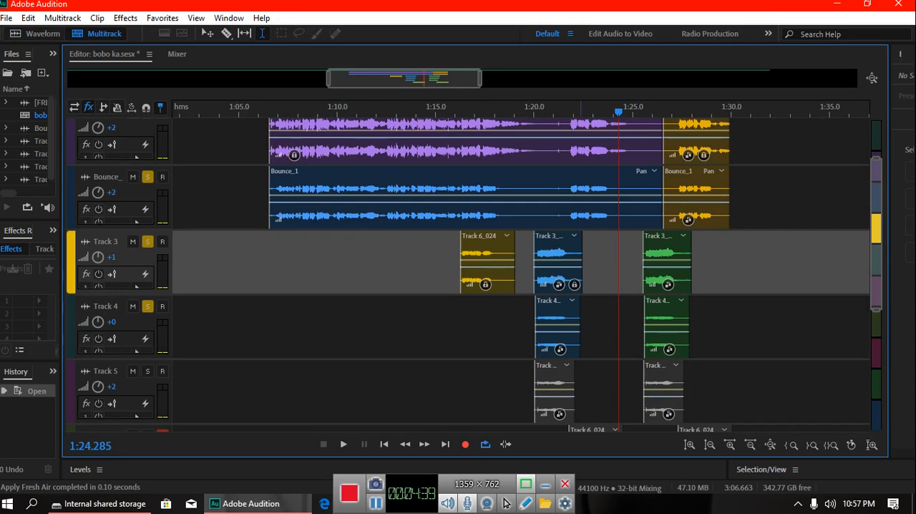
pyautogui.doubleClick(574, 339)
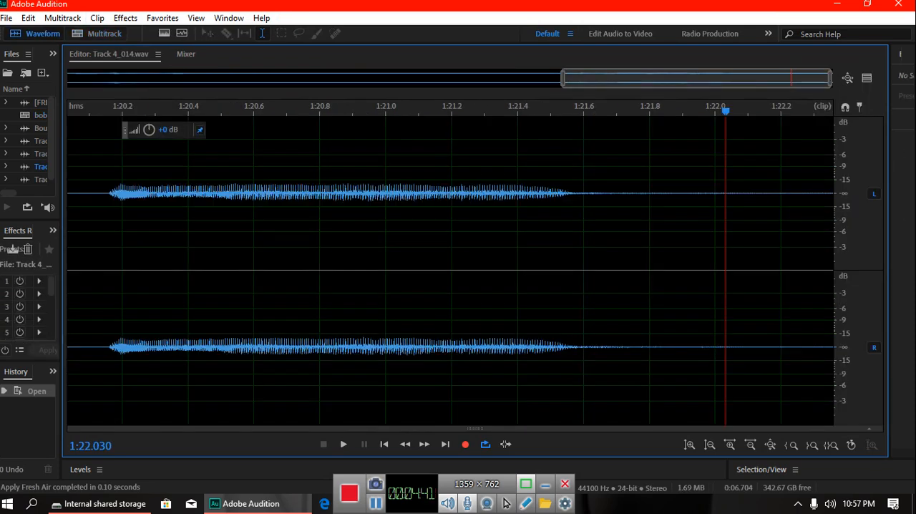
pyautogui.click(125, 18)
pyautogui.moveTo(207, 334)
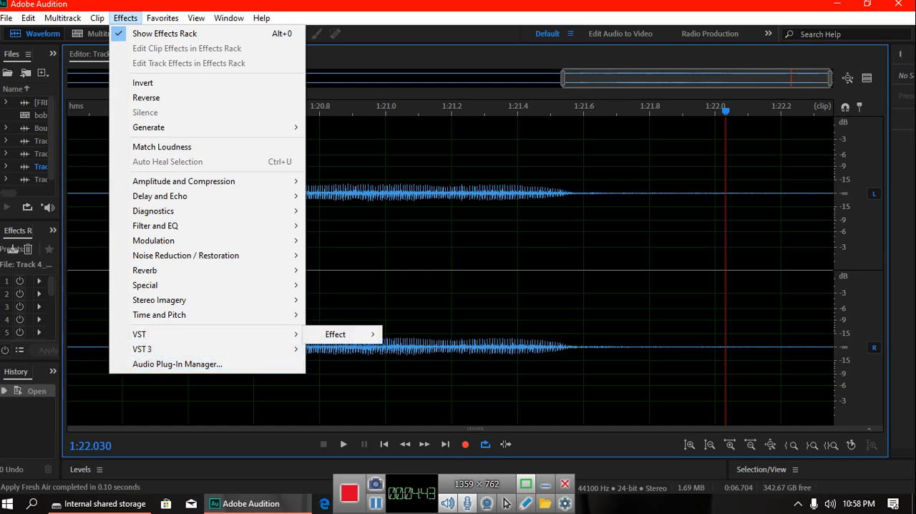
pyautogui.moveTo(348, 350)
pyautogui.moveTo(444, 365)
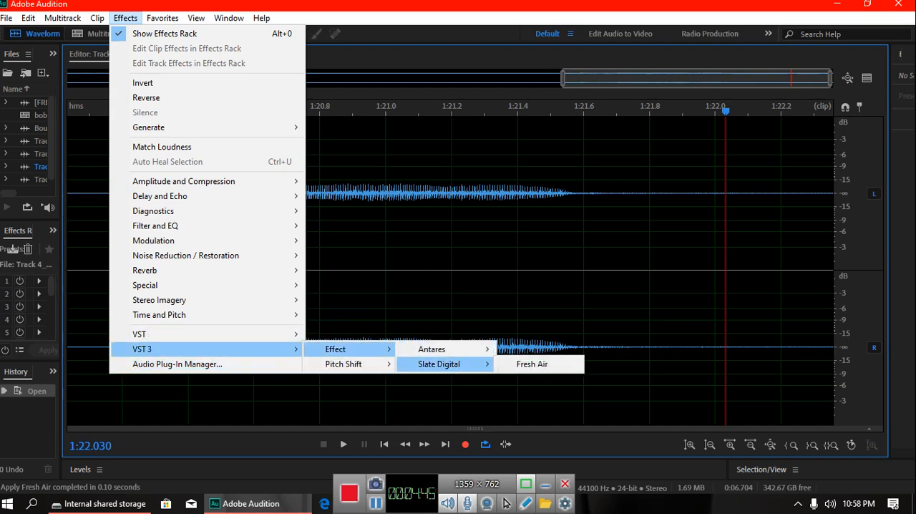
pyautogui.click(532, 363)
pyautogui.click(665, 454)
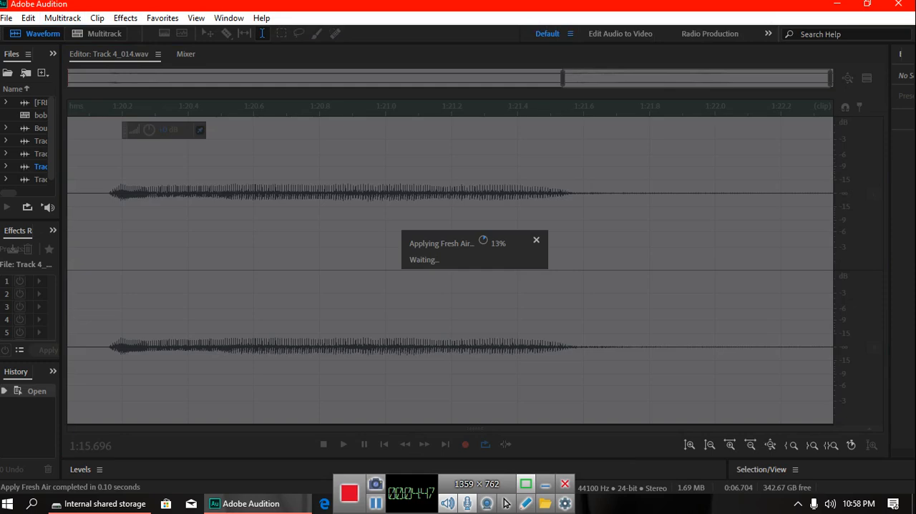
pyautogui.click(97, 34)
# Step: Solo Track 5 as well and play the mix briefly from about 1:19.8
pyautogui.click(373, 327)
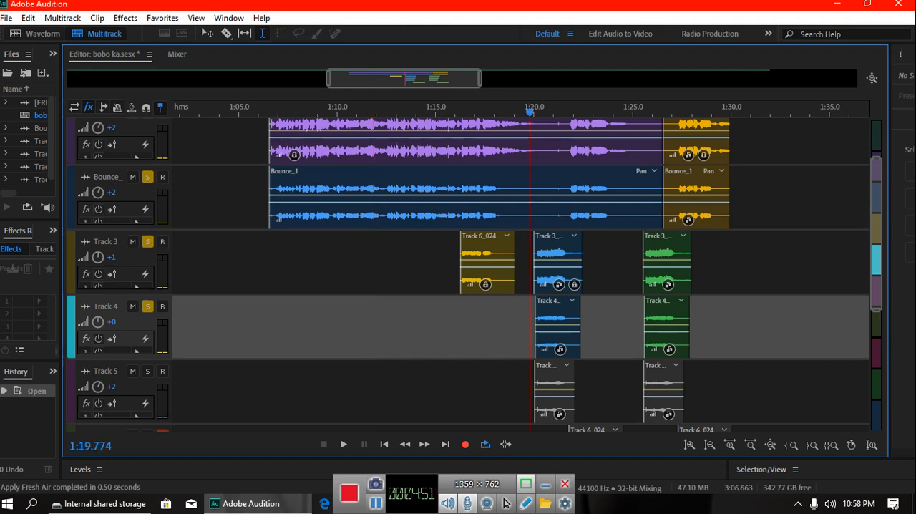
pyautogui.scroll(-3, 473, 272)
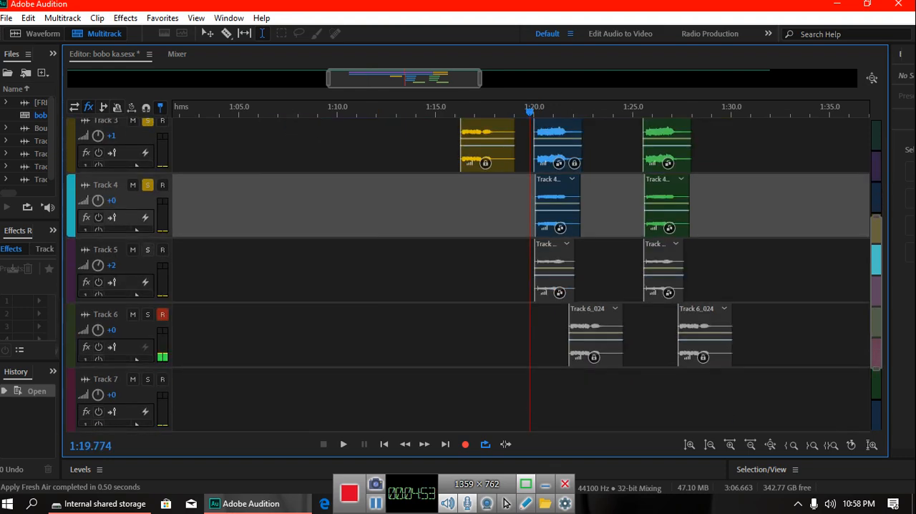
pyautogui.click(148, 250)
pyautogui.press('space')
pyautogui.scroll(2, 473, 274)
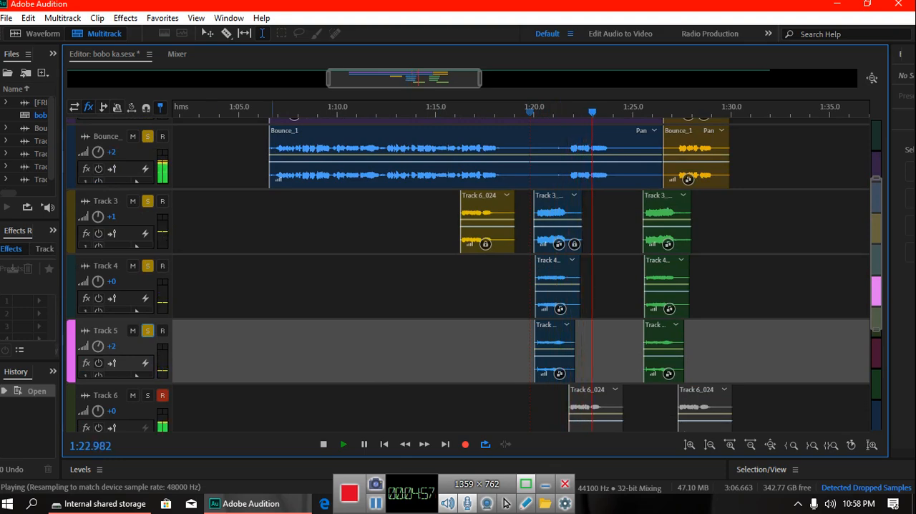
pyautogui.press('space')
# Step: Play the soloed mix from about 1:11 to past 1:23 to hear the processed vocals, and stop playback
pyautogui.click(360, 286)
pyautogui.press('space')
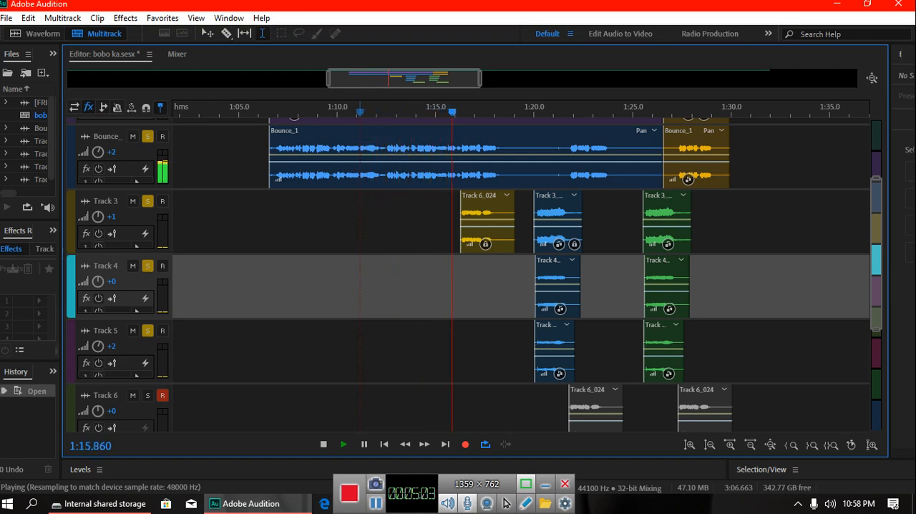
pyautogui.scroll(2, 472, 272)
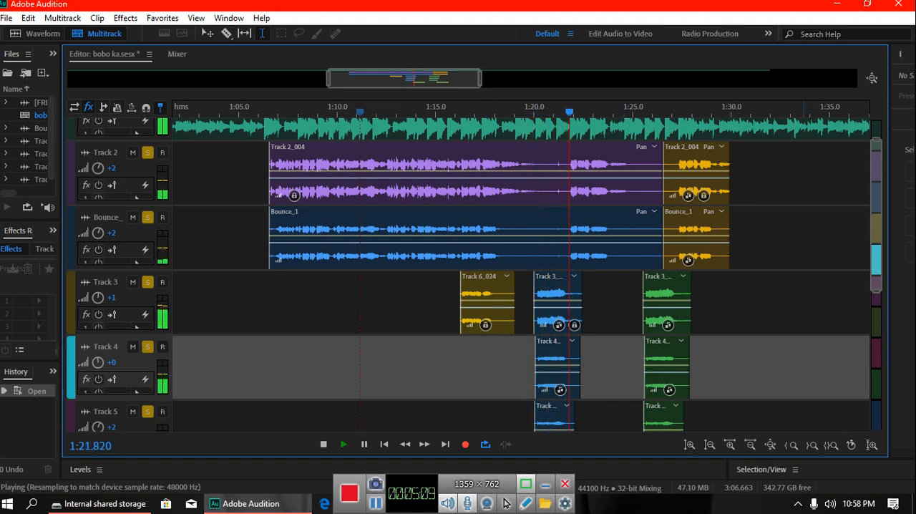
pyautogui.press('space')
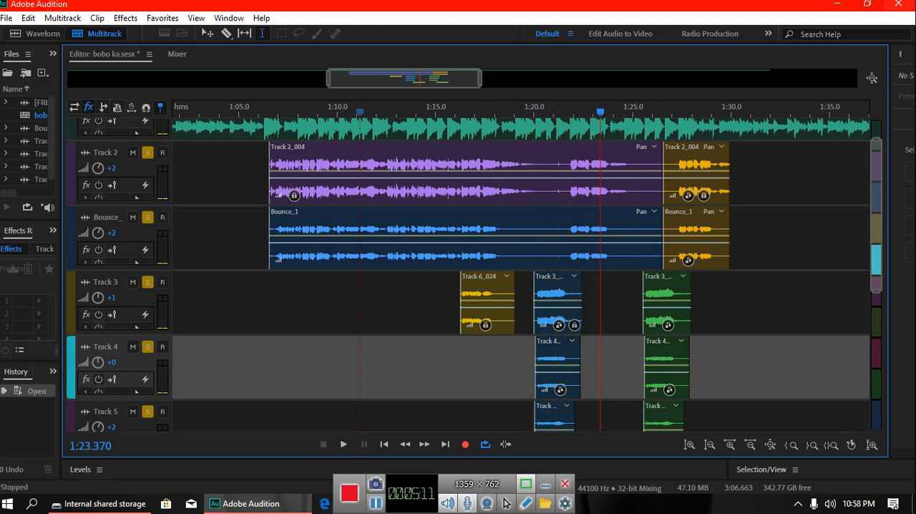
# Step: Close Adobe Audition without saving changes to any of the open files
pyautogui.click(898, 4)
pyautogui.click(516, 268)
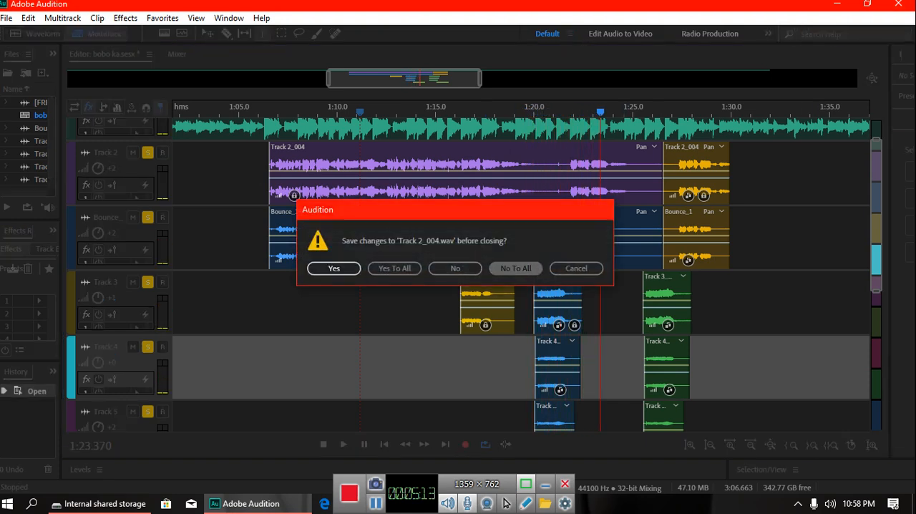